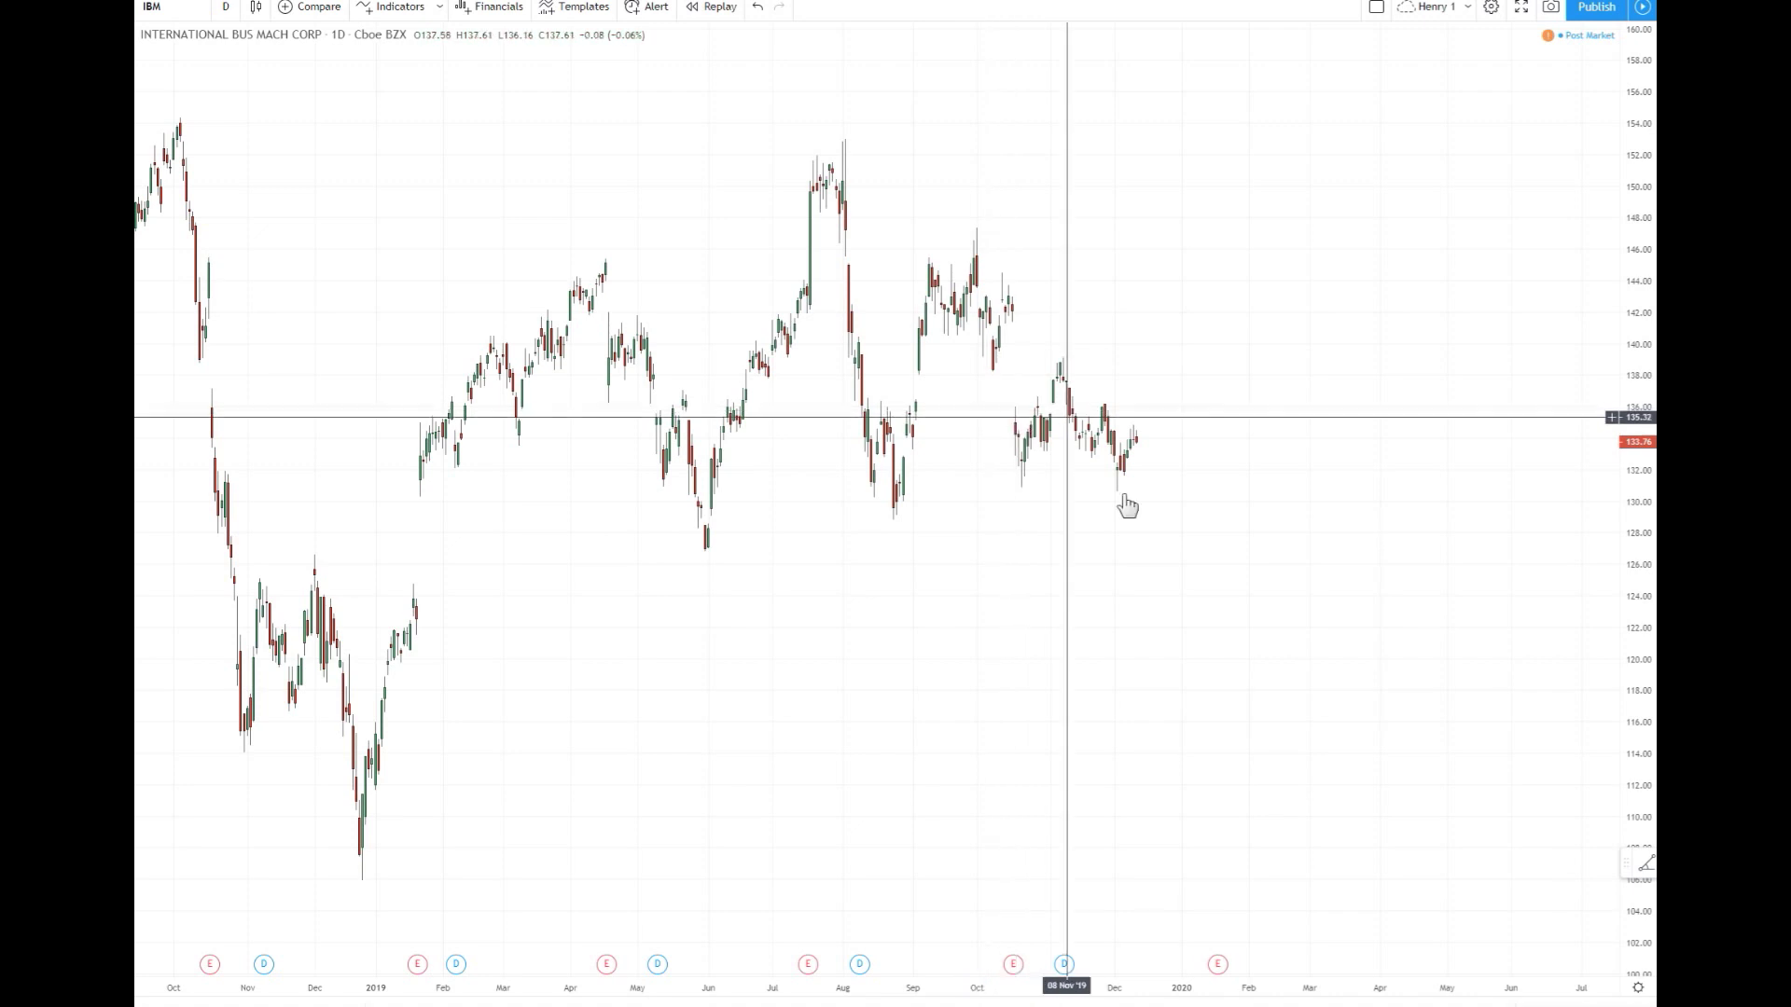
Step: Pan the IBM daily chart back and anchor a Fibonacci retracement at the December 2018 low
left_click_drag(1016, 608, 1088, 600)
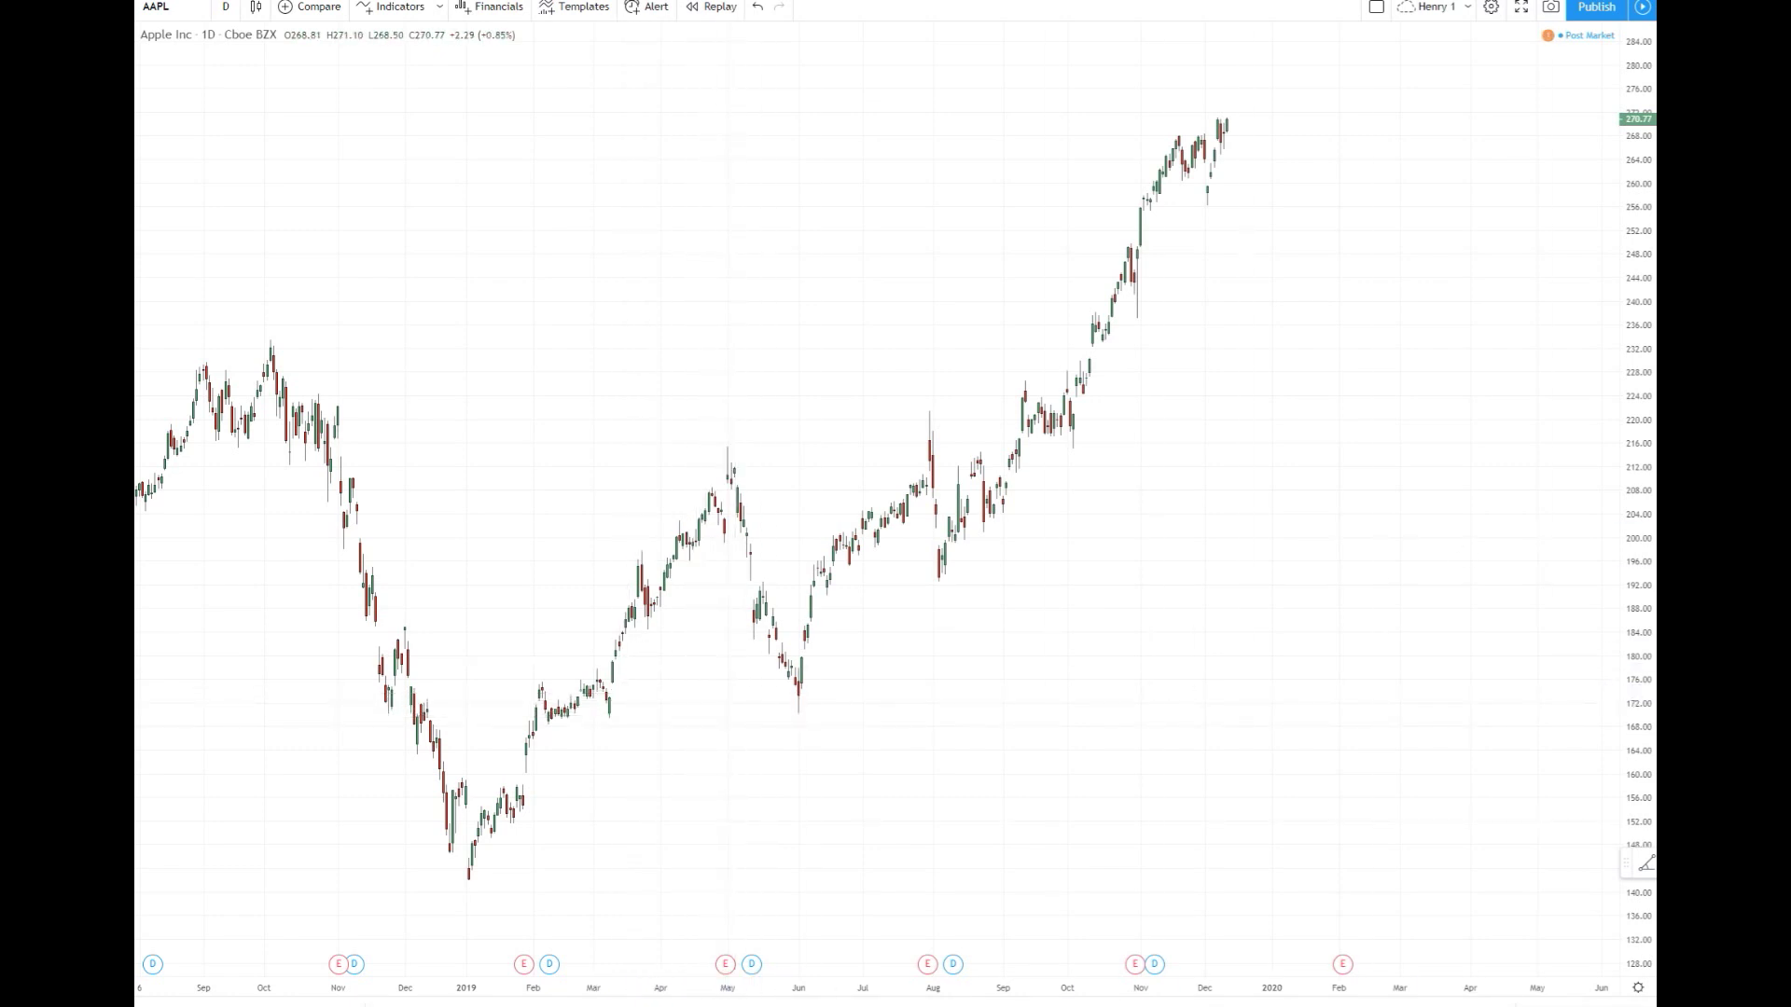
key("Down")
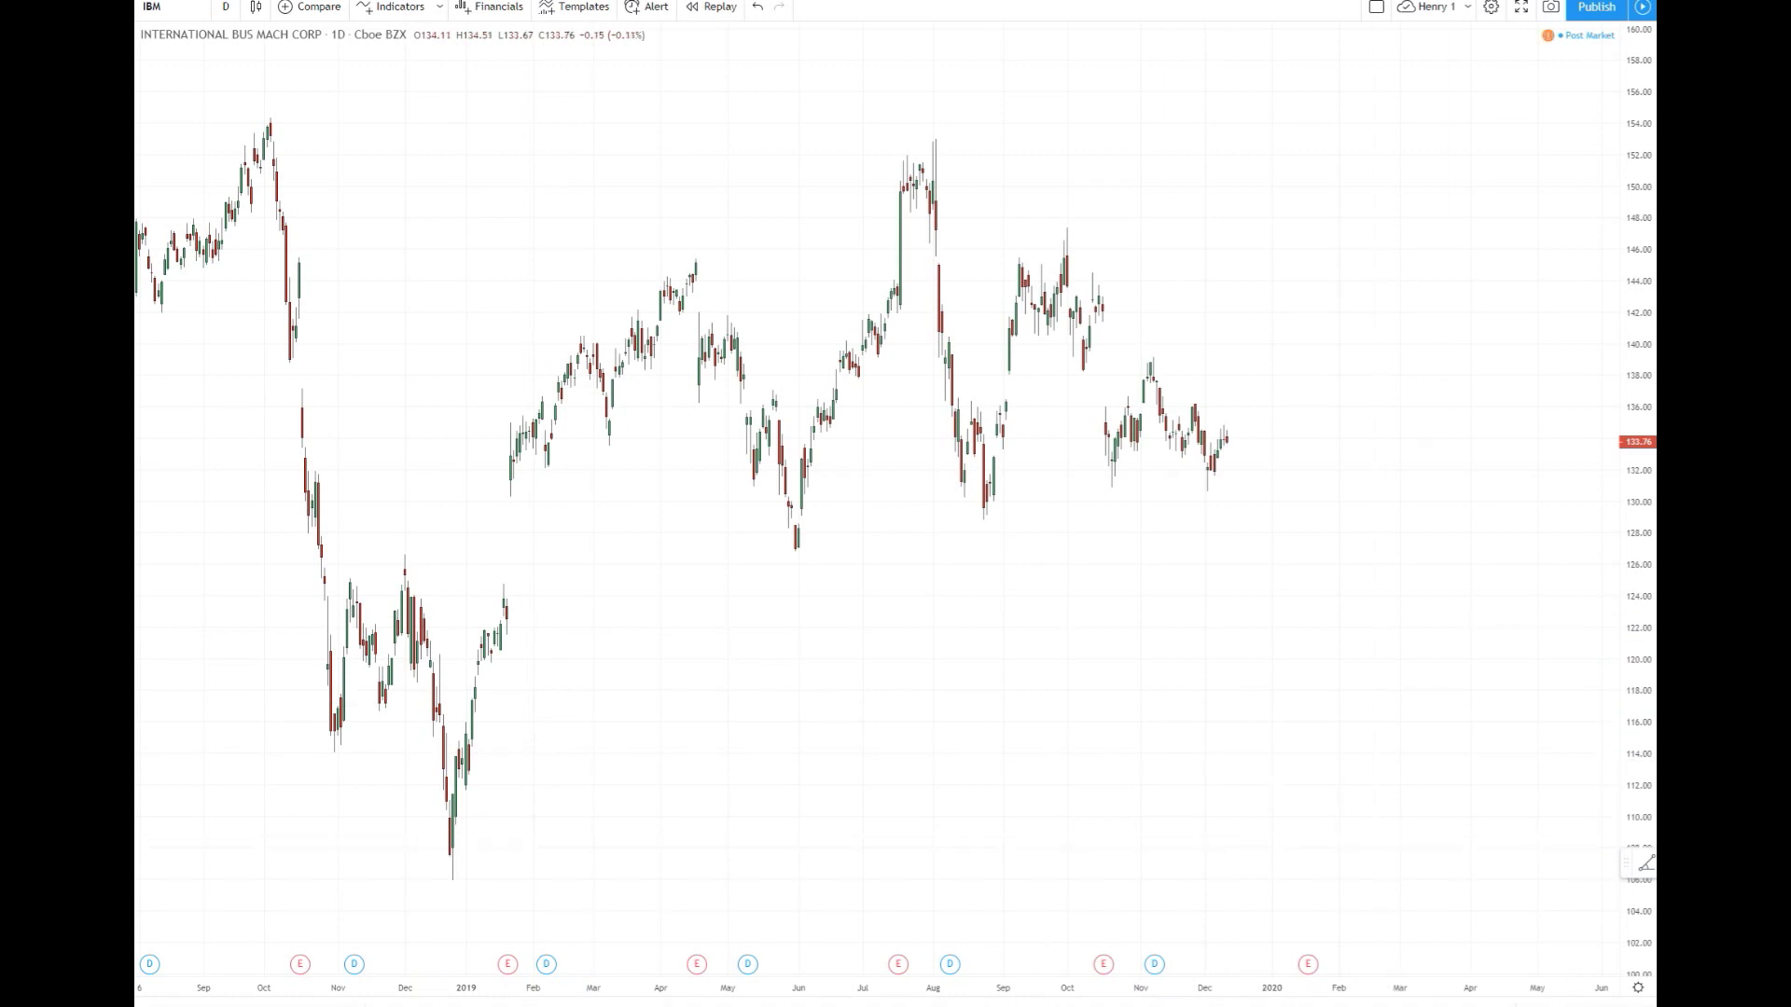
left_click(452, 884)
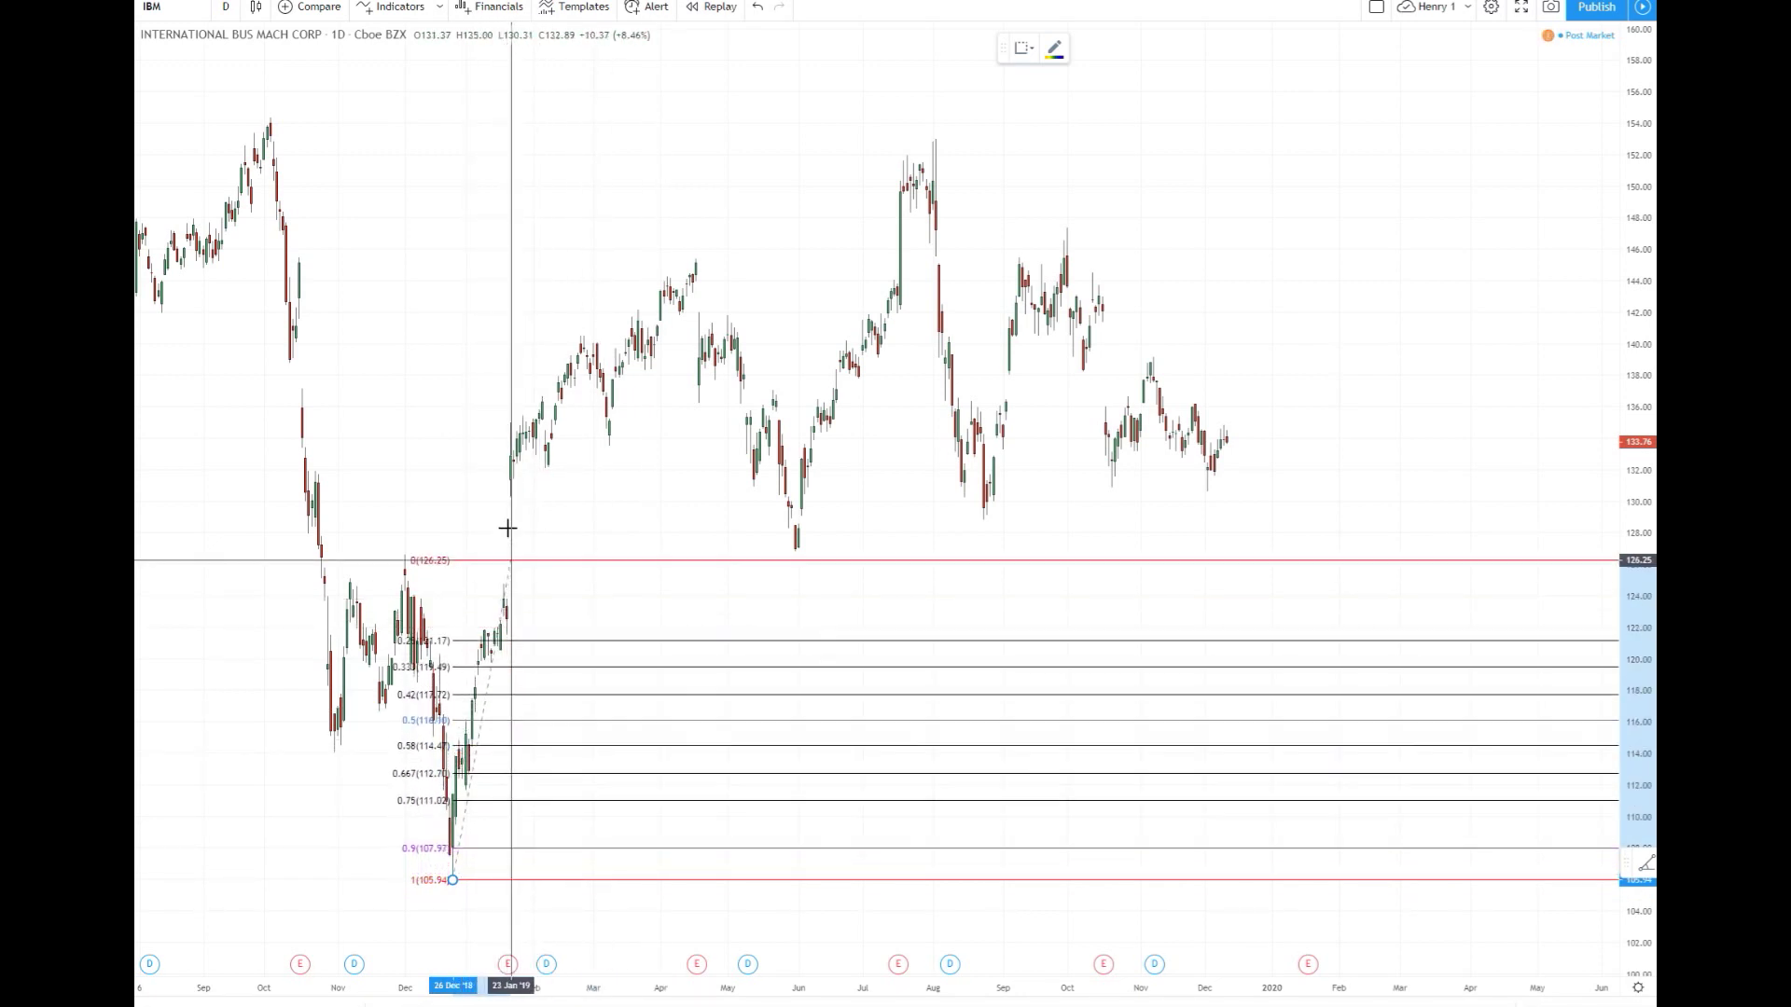
Step: Cancel the unfinished IBM retracement and load the AAPL chart
key("Escape")
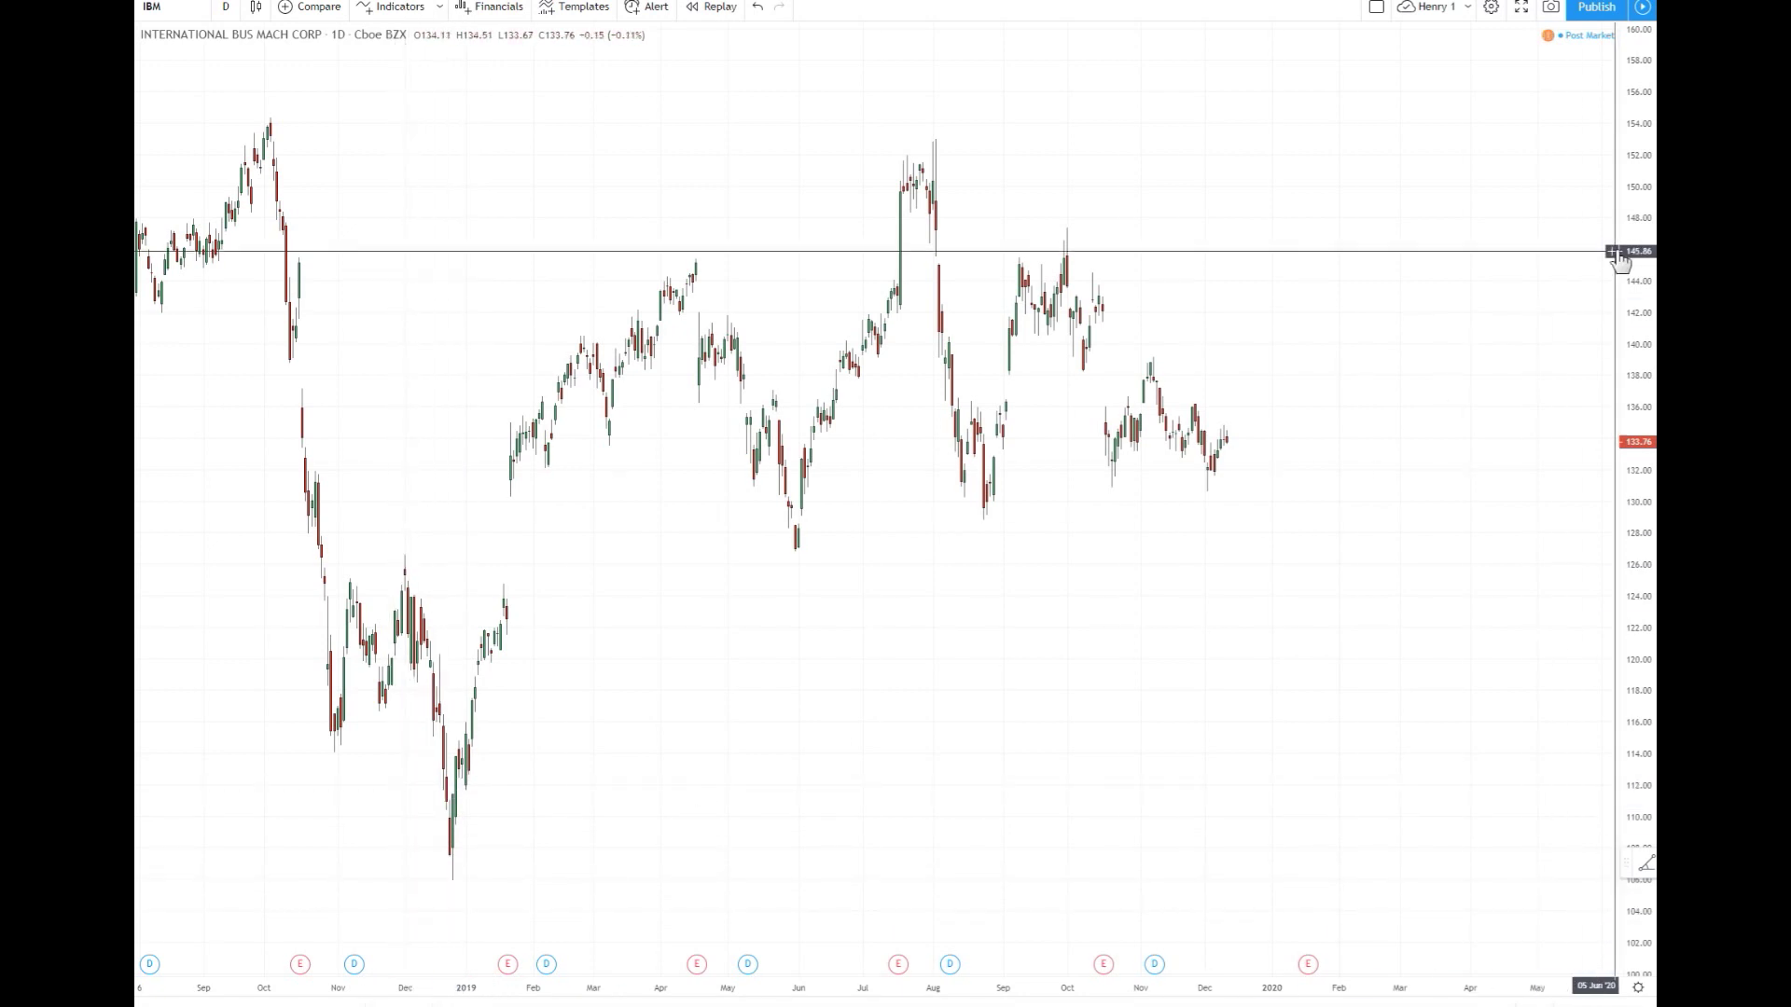
key("Down")
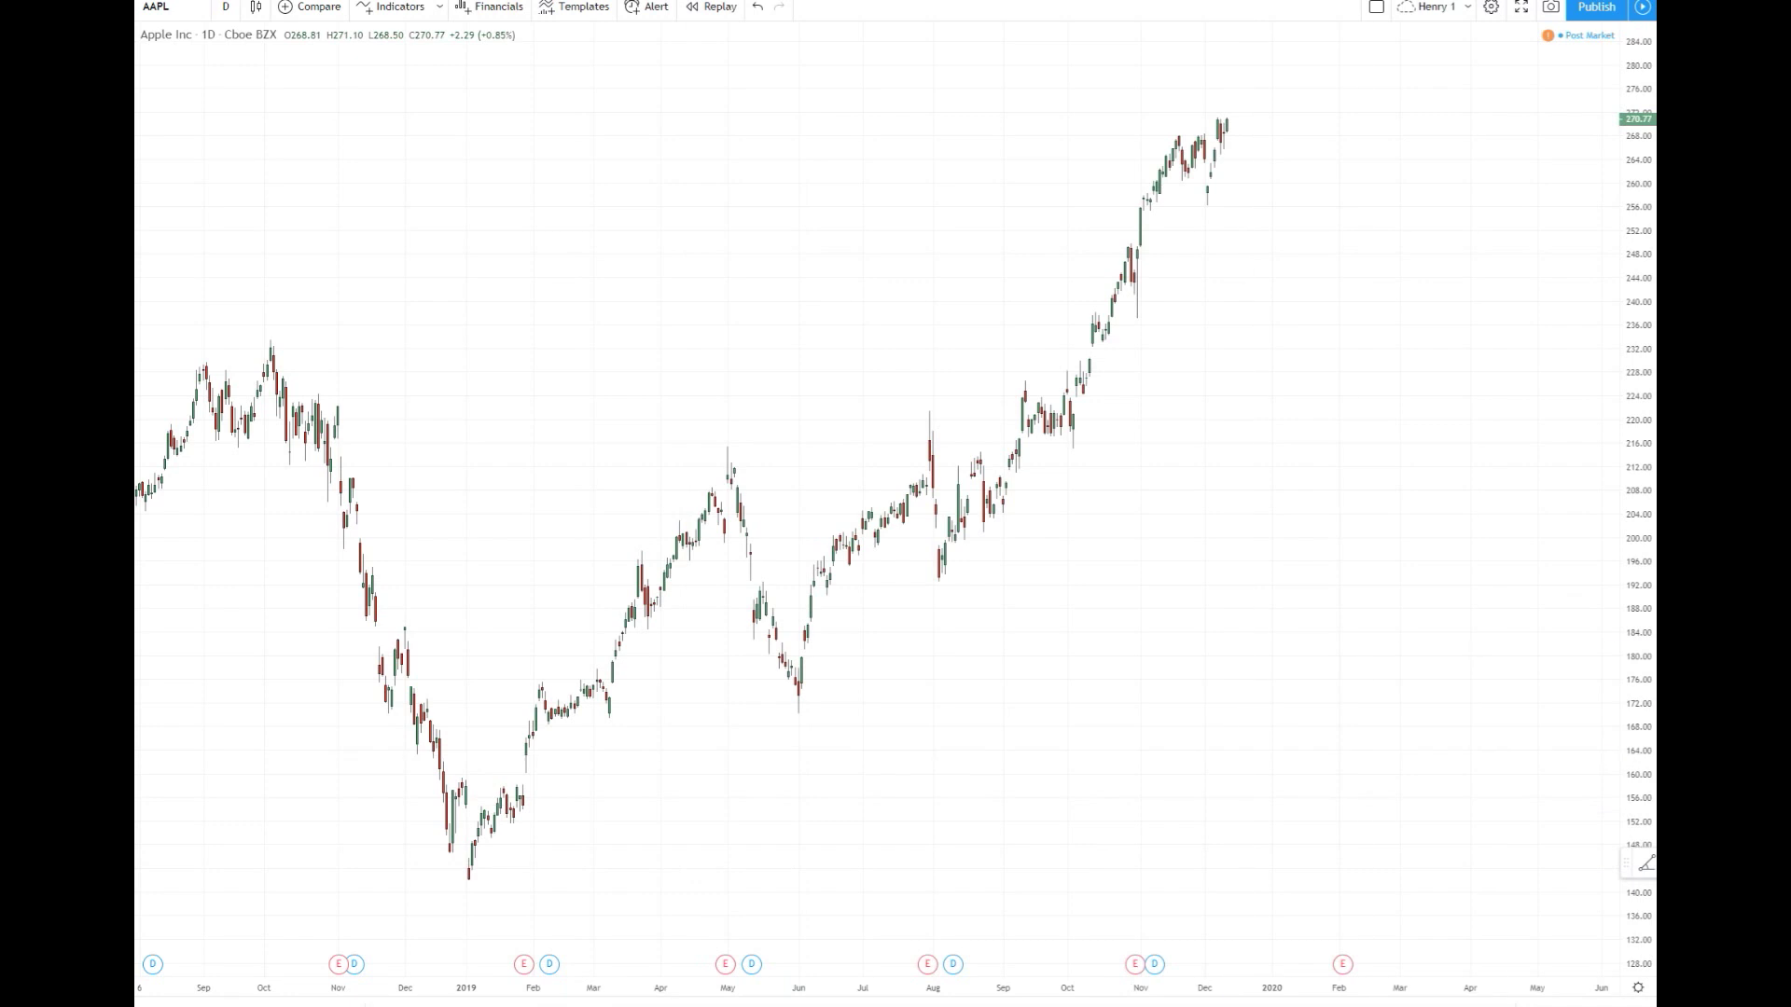
key("Down")
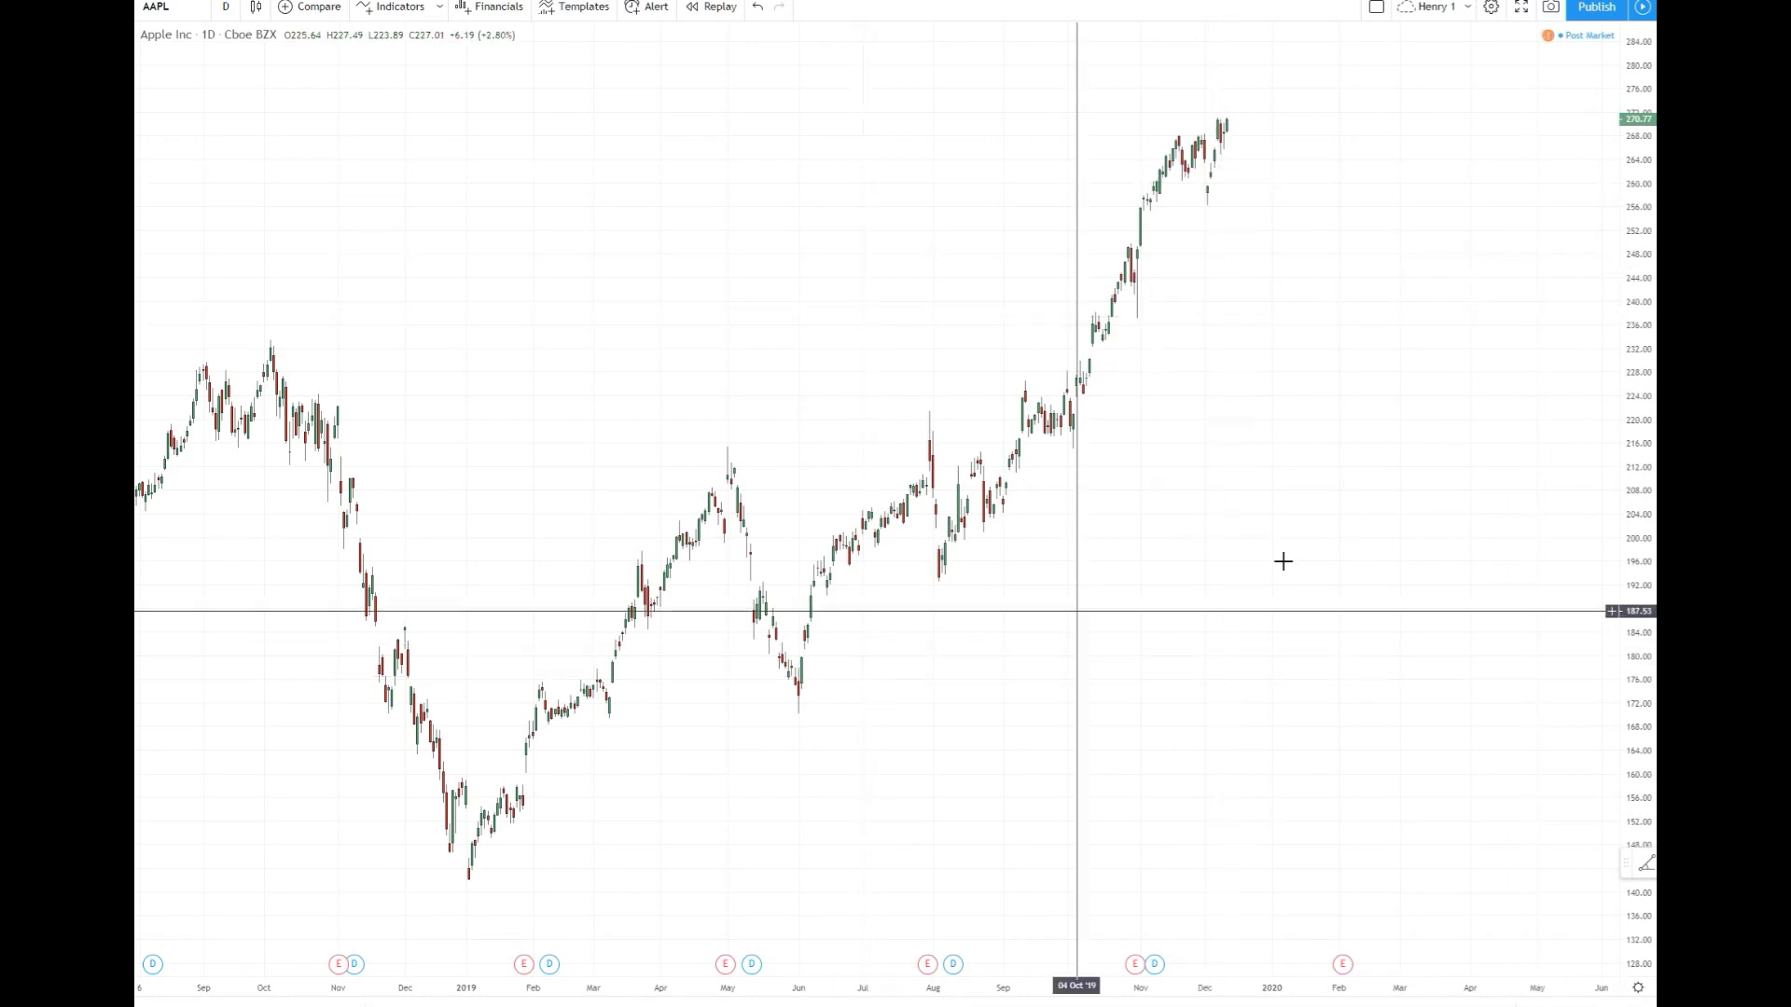
key("Down")
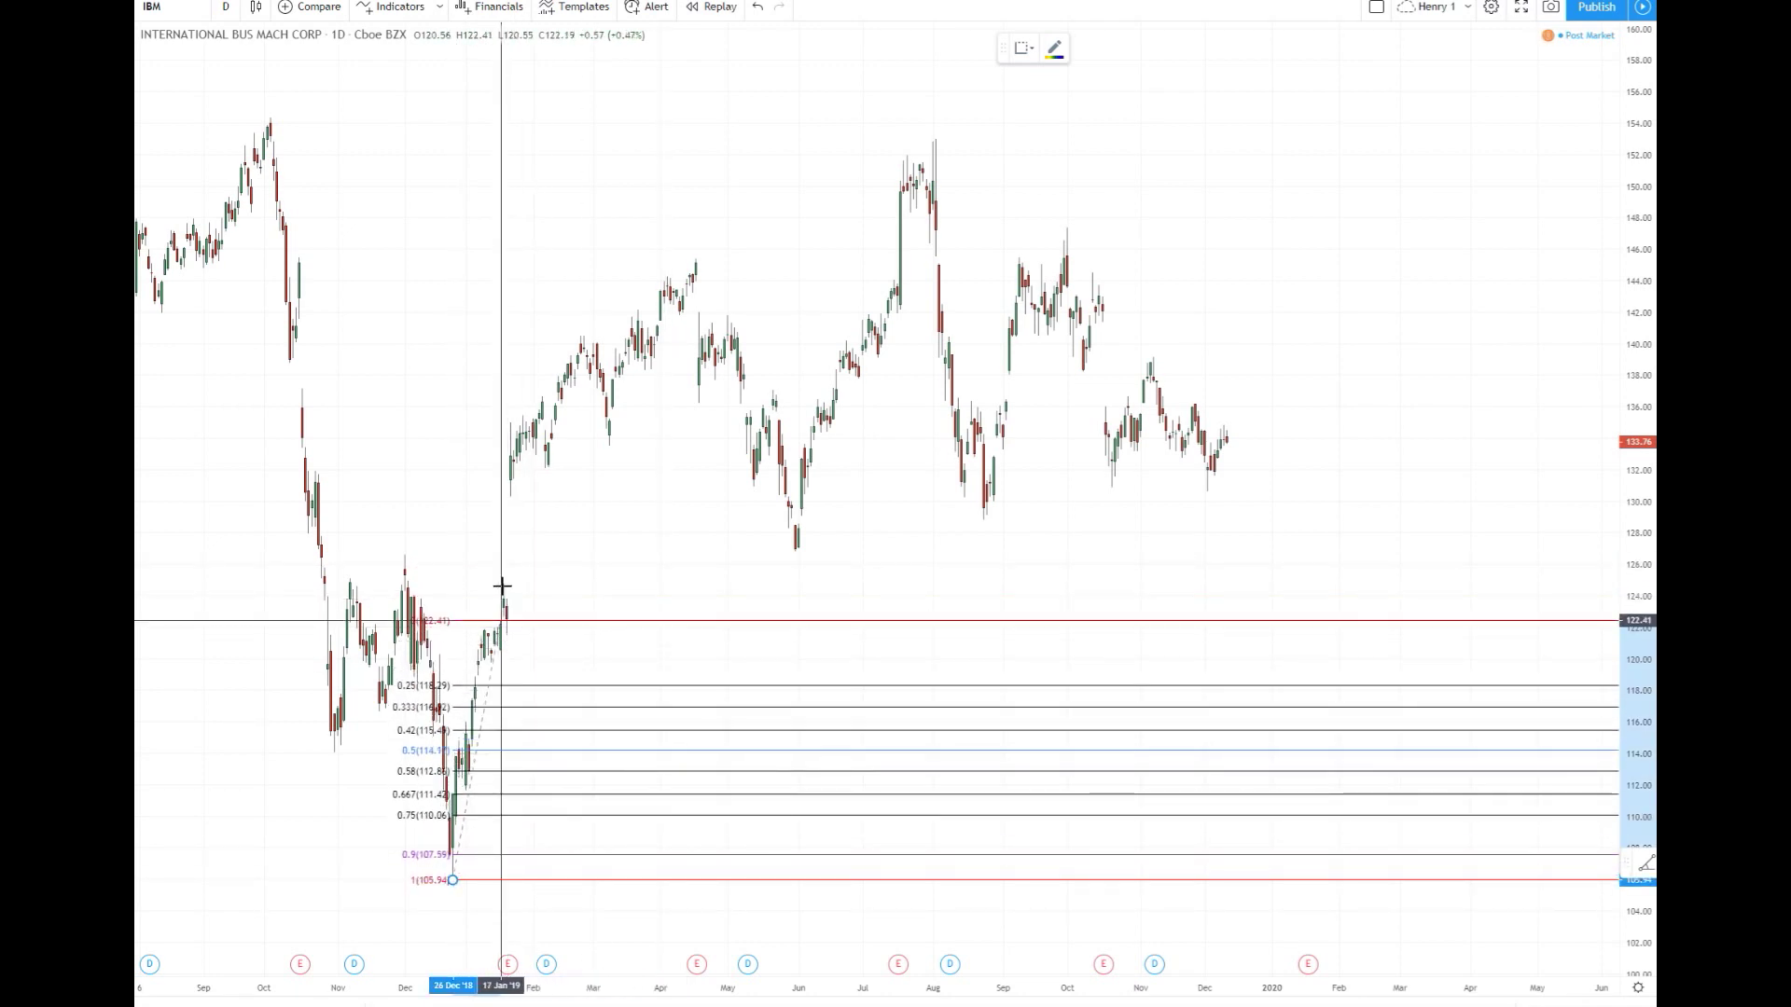
Step: Place the IBM retracement's top near 143.76, then adjust its handle up to about 155
left_click(1384, 284)
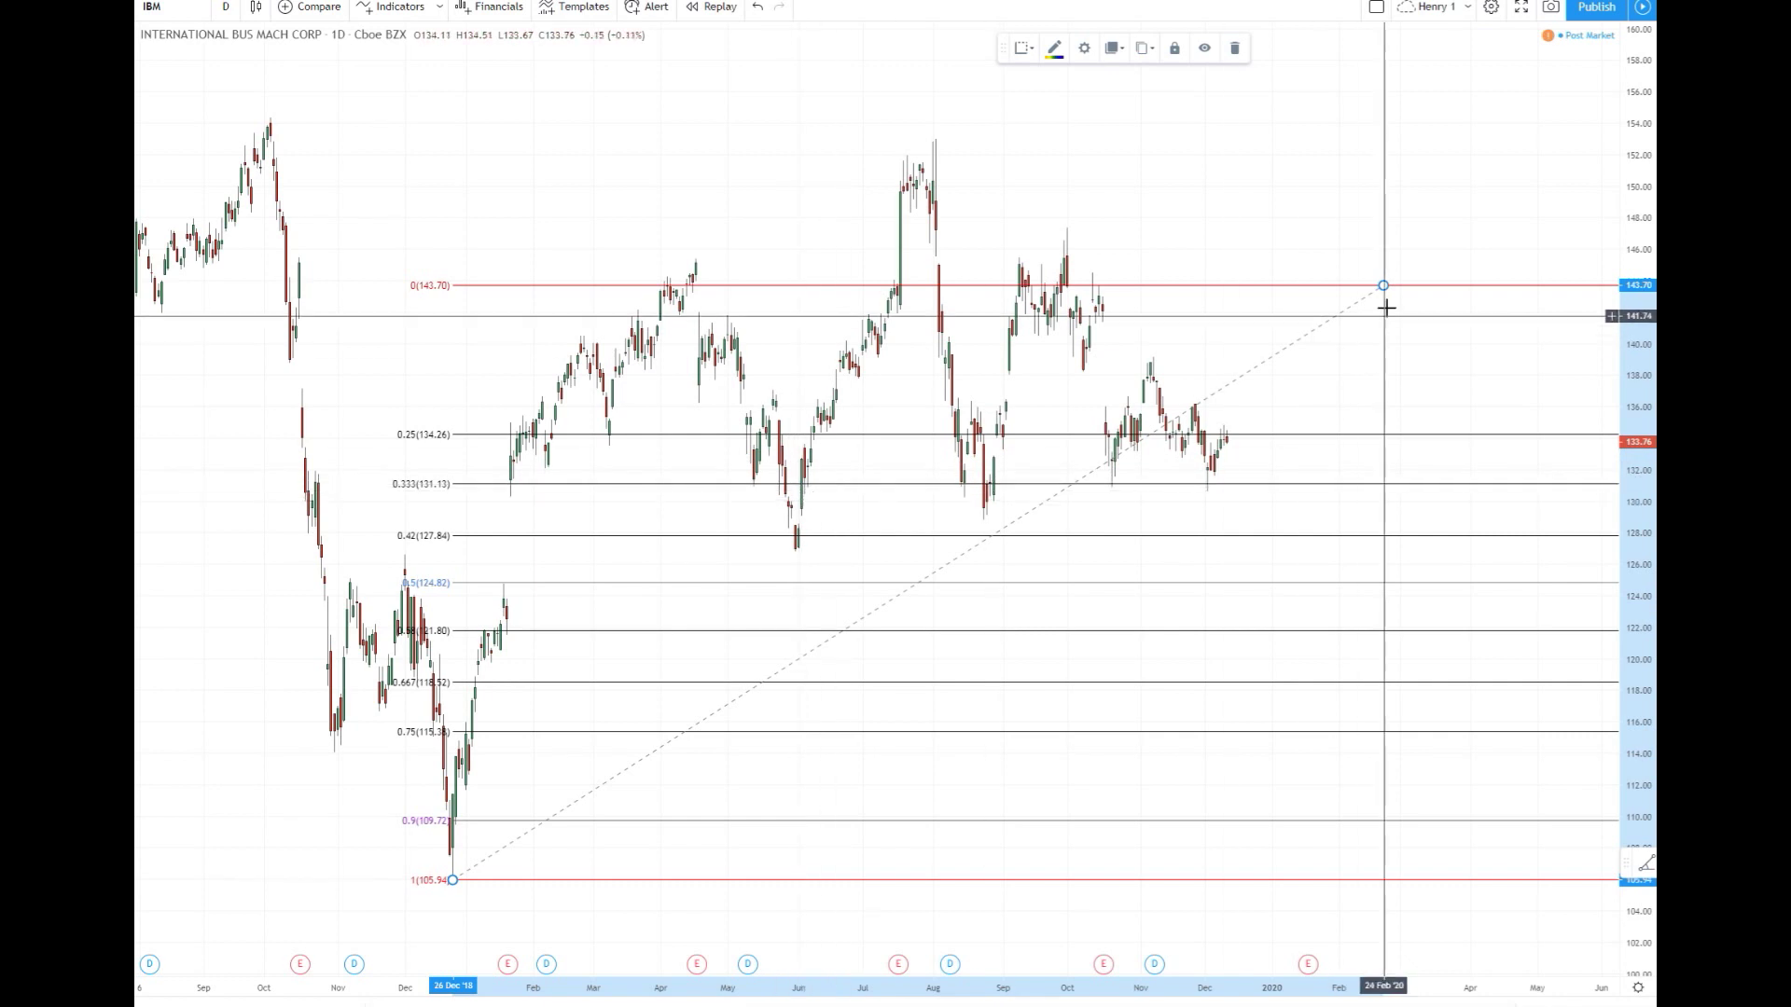
left_click_drag(1385, 286, 1397, 259)
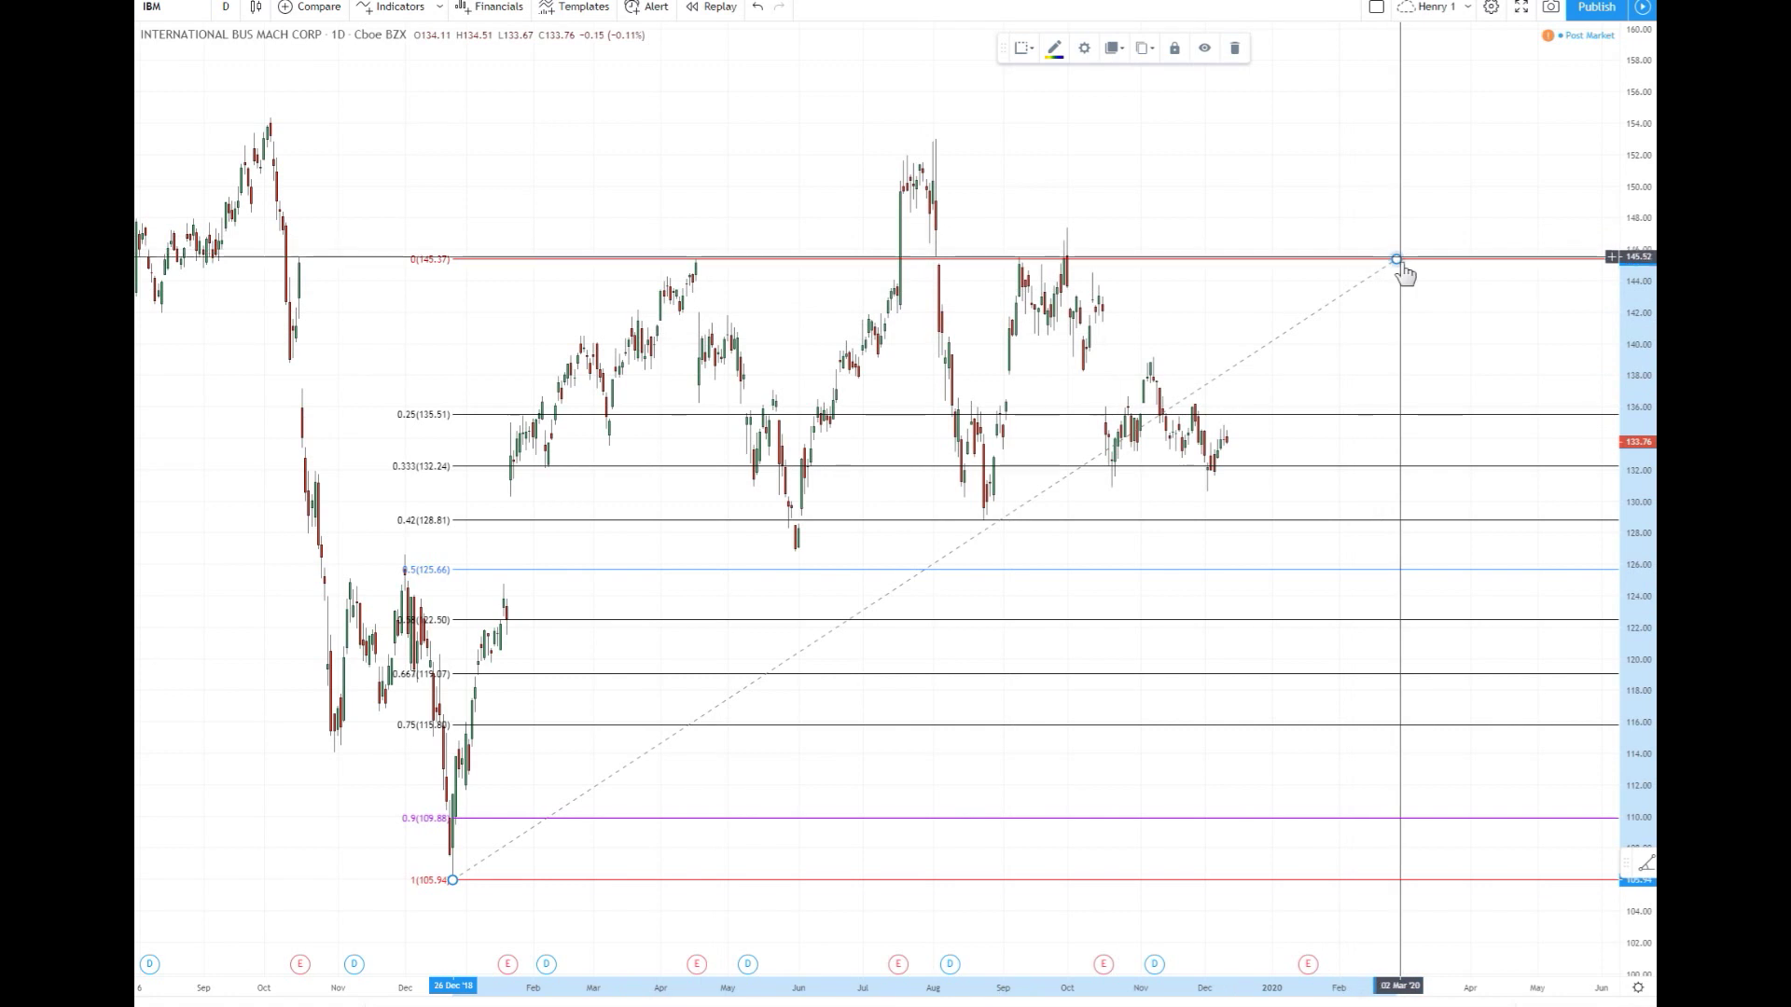
left_click_drag(1399, 263, 1408, 287)
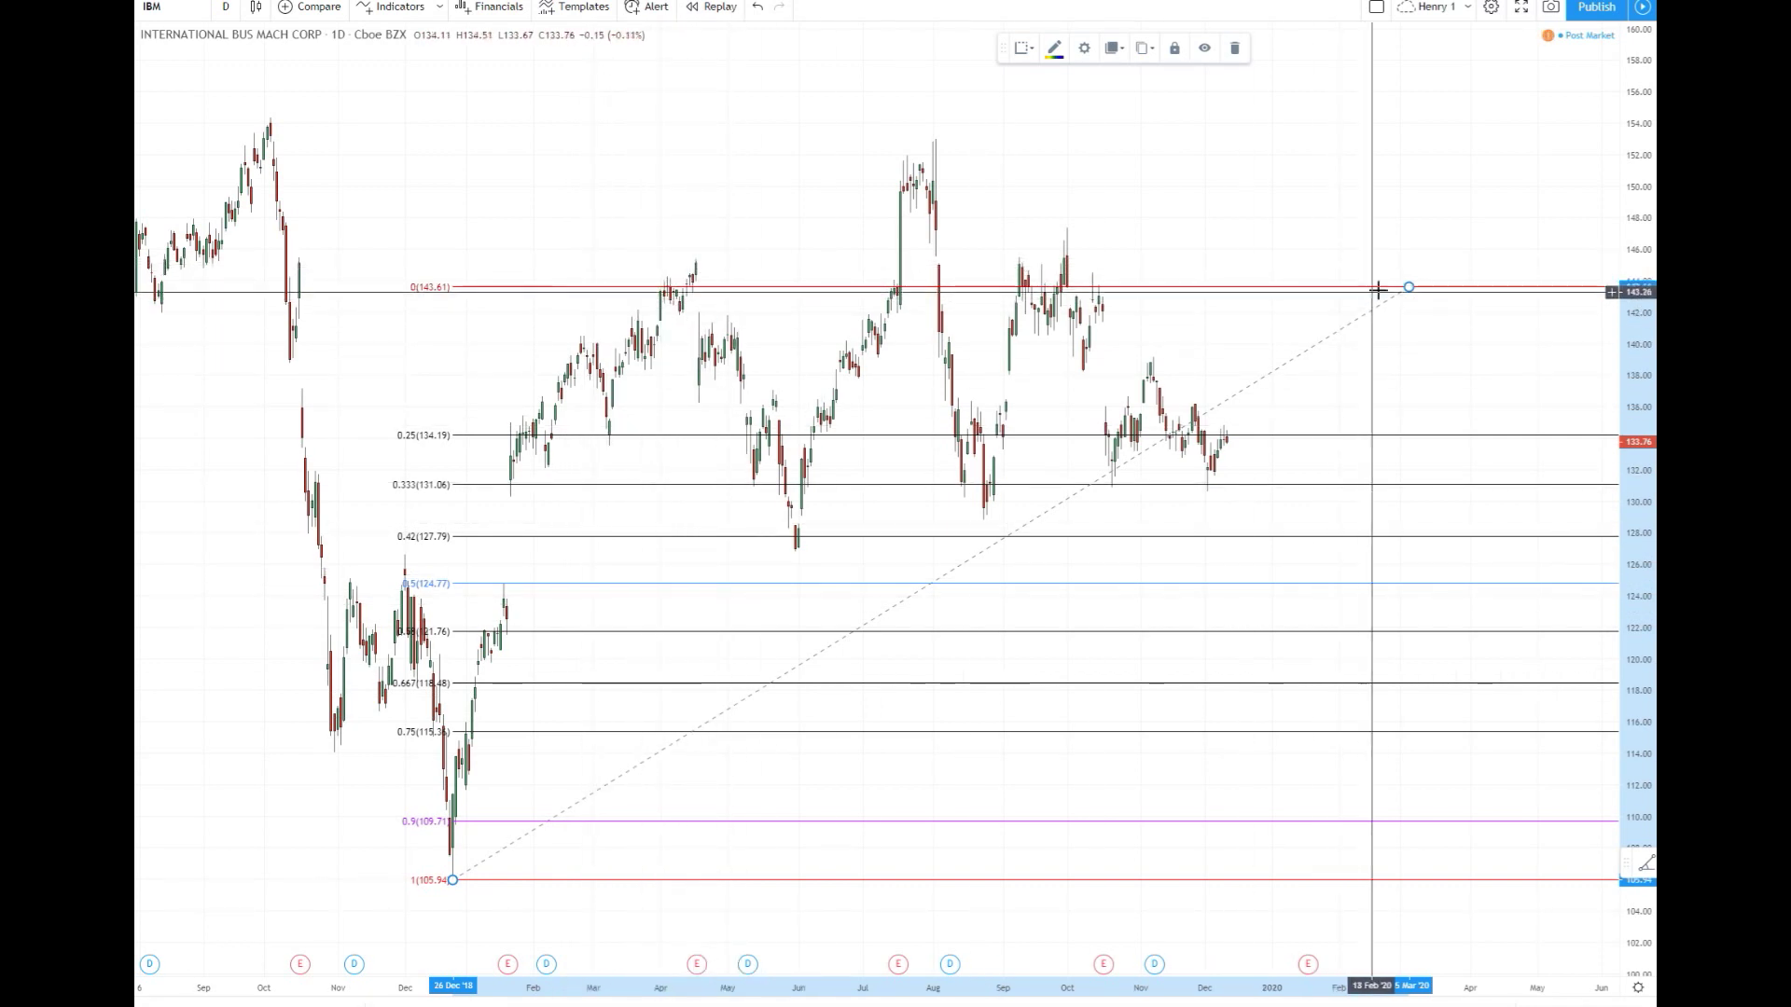
mouse_move(1346, 293)
left_mouse_down()
mouse_move(1331, 356)
mouse_move(1367, 260)
mouse_move(1335, 296)
left_mouse_up()
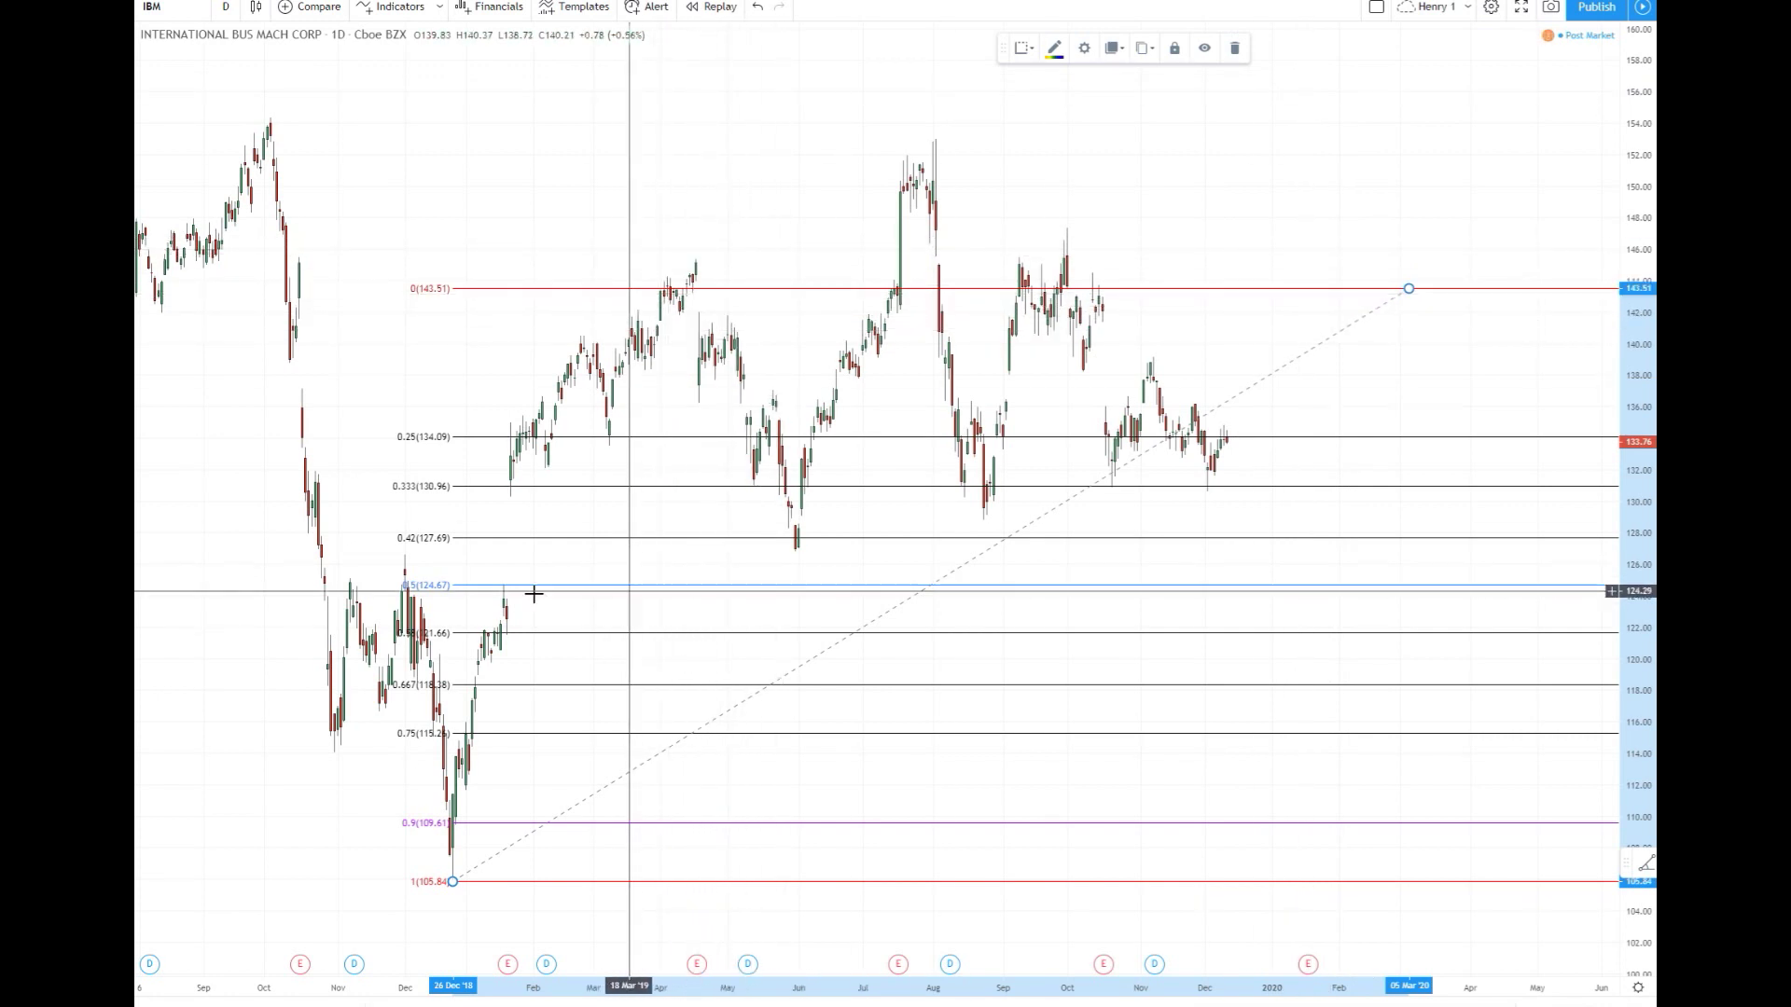
left_click_drag(1409, 289, 1458, 112)
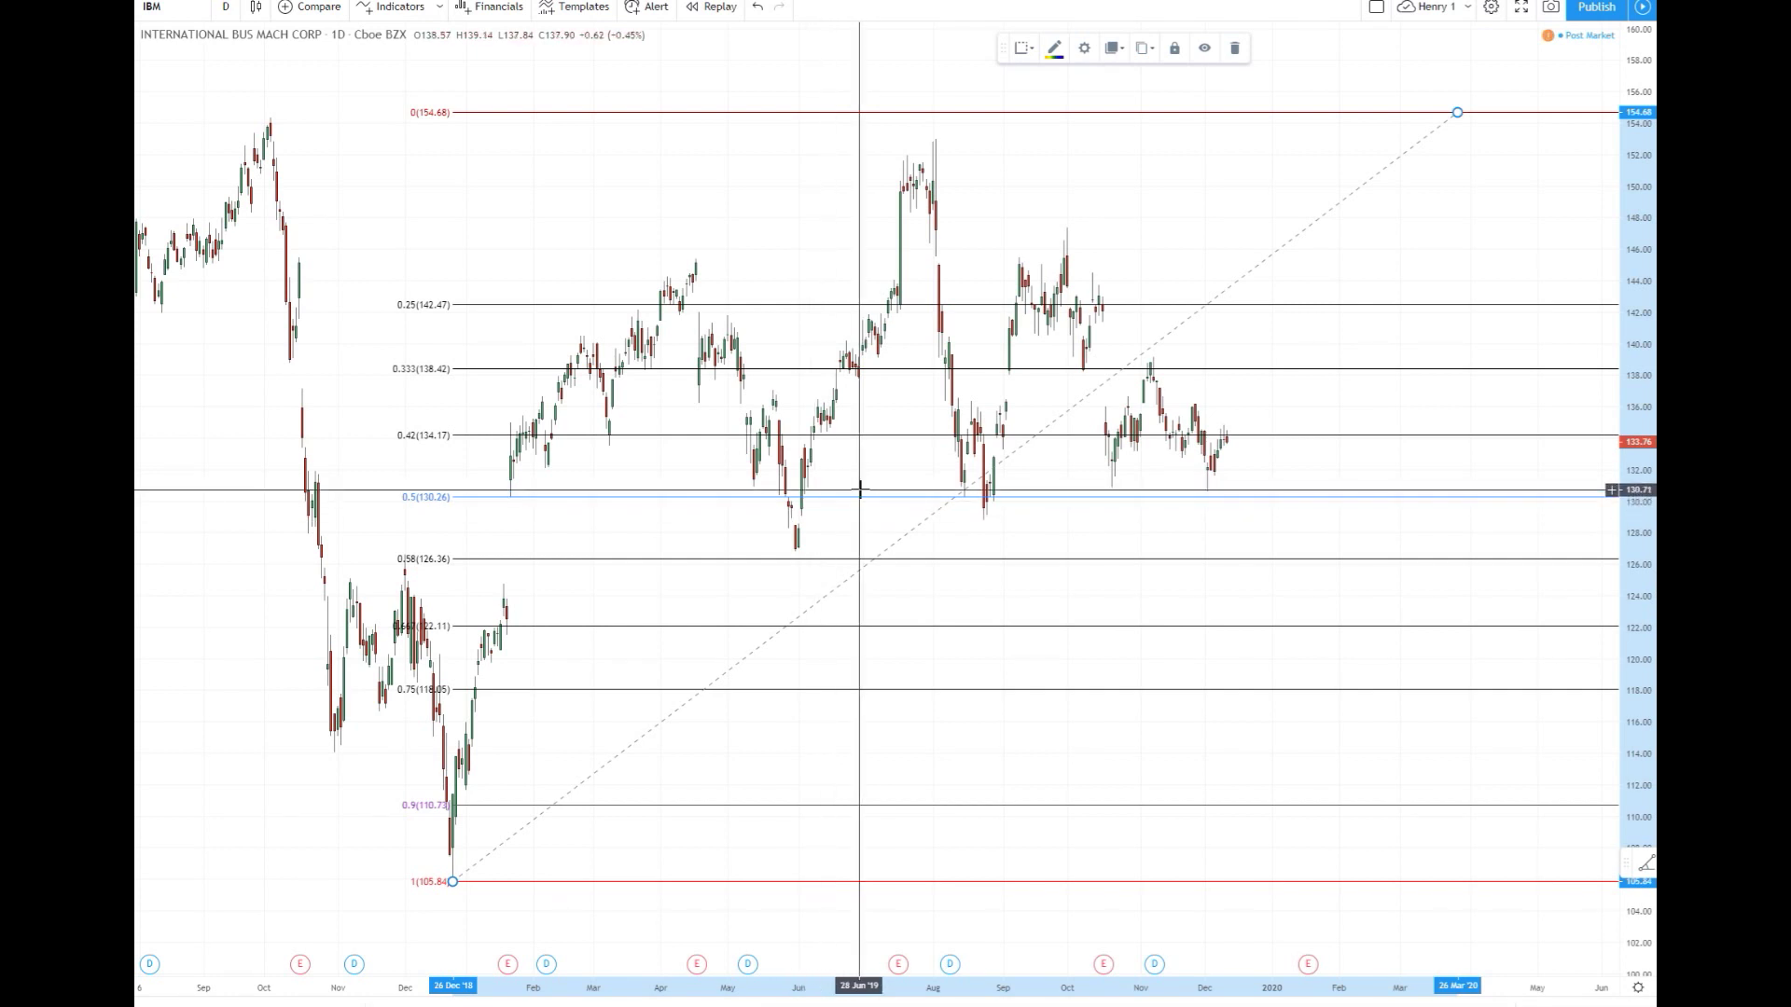
Step: Delete the Fibonacci retracement from the IBM chart
key("Delete")
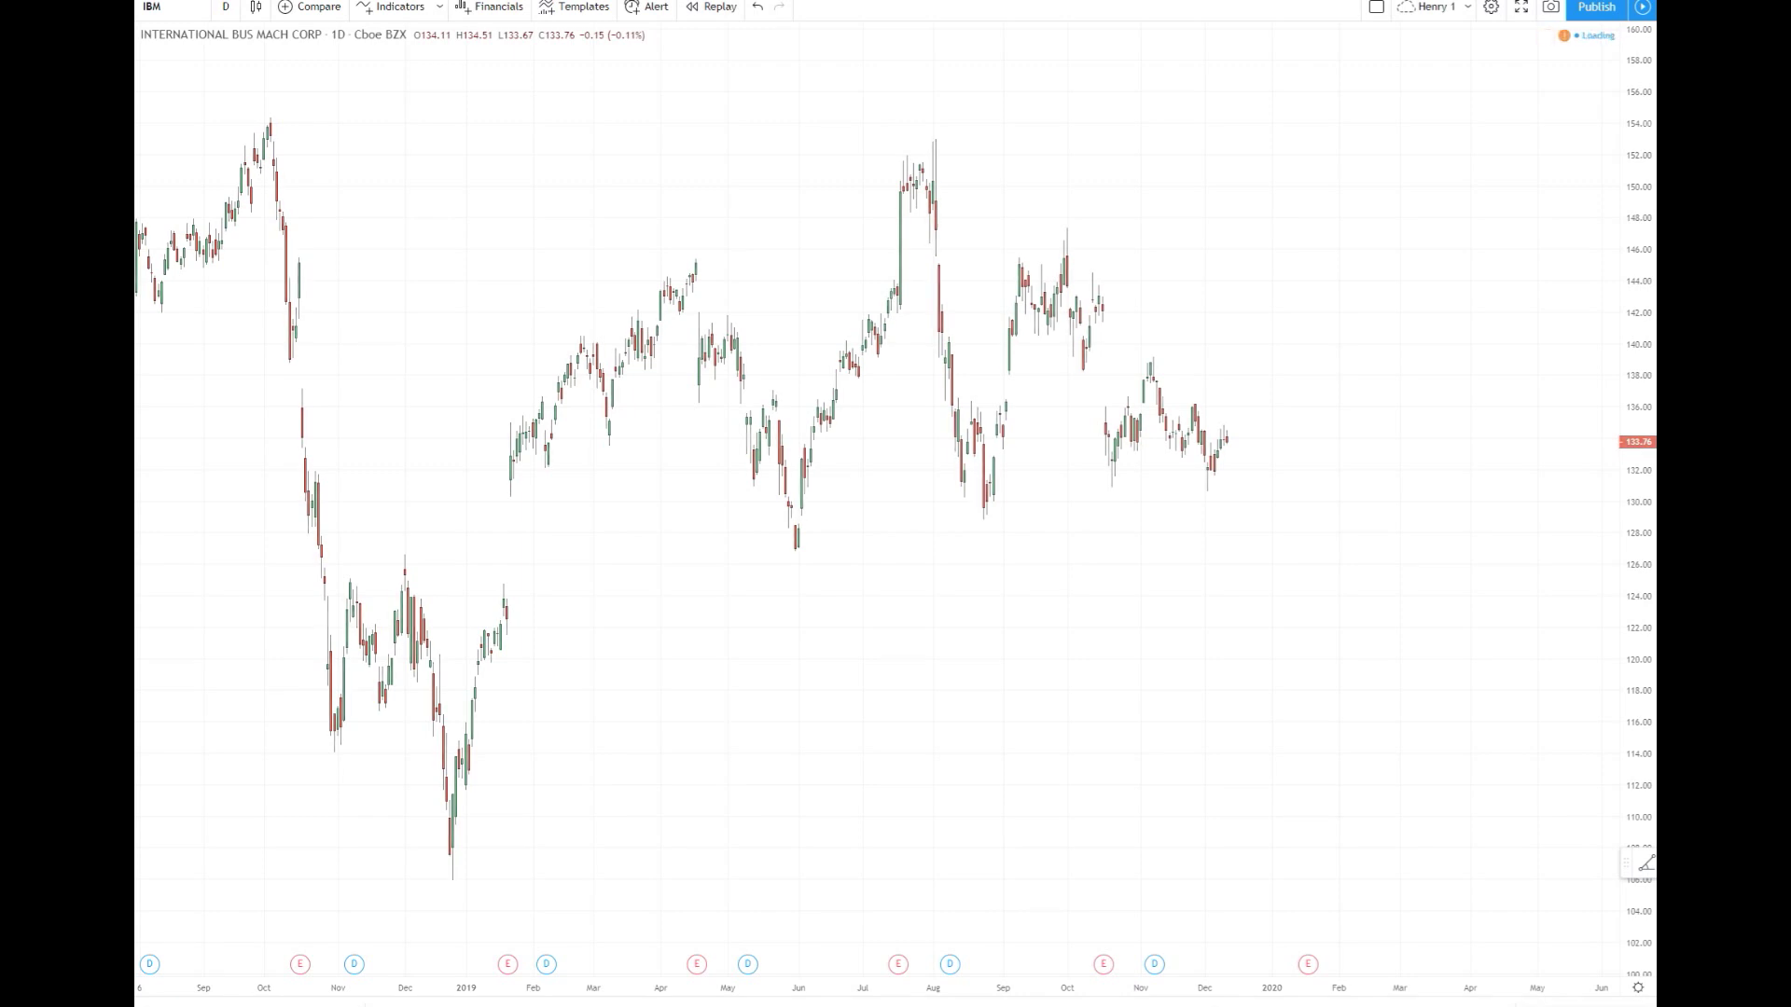
Step: Load the SHAK daily chart and anchor a retracement at the September 2019 peak
key("Down")
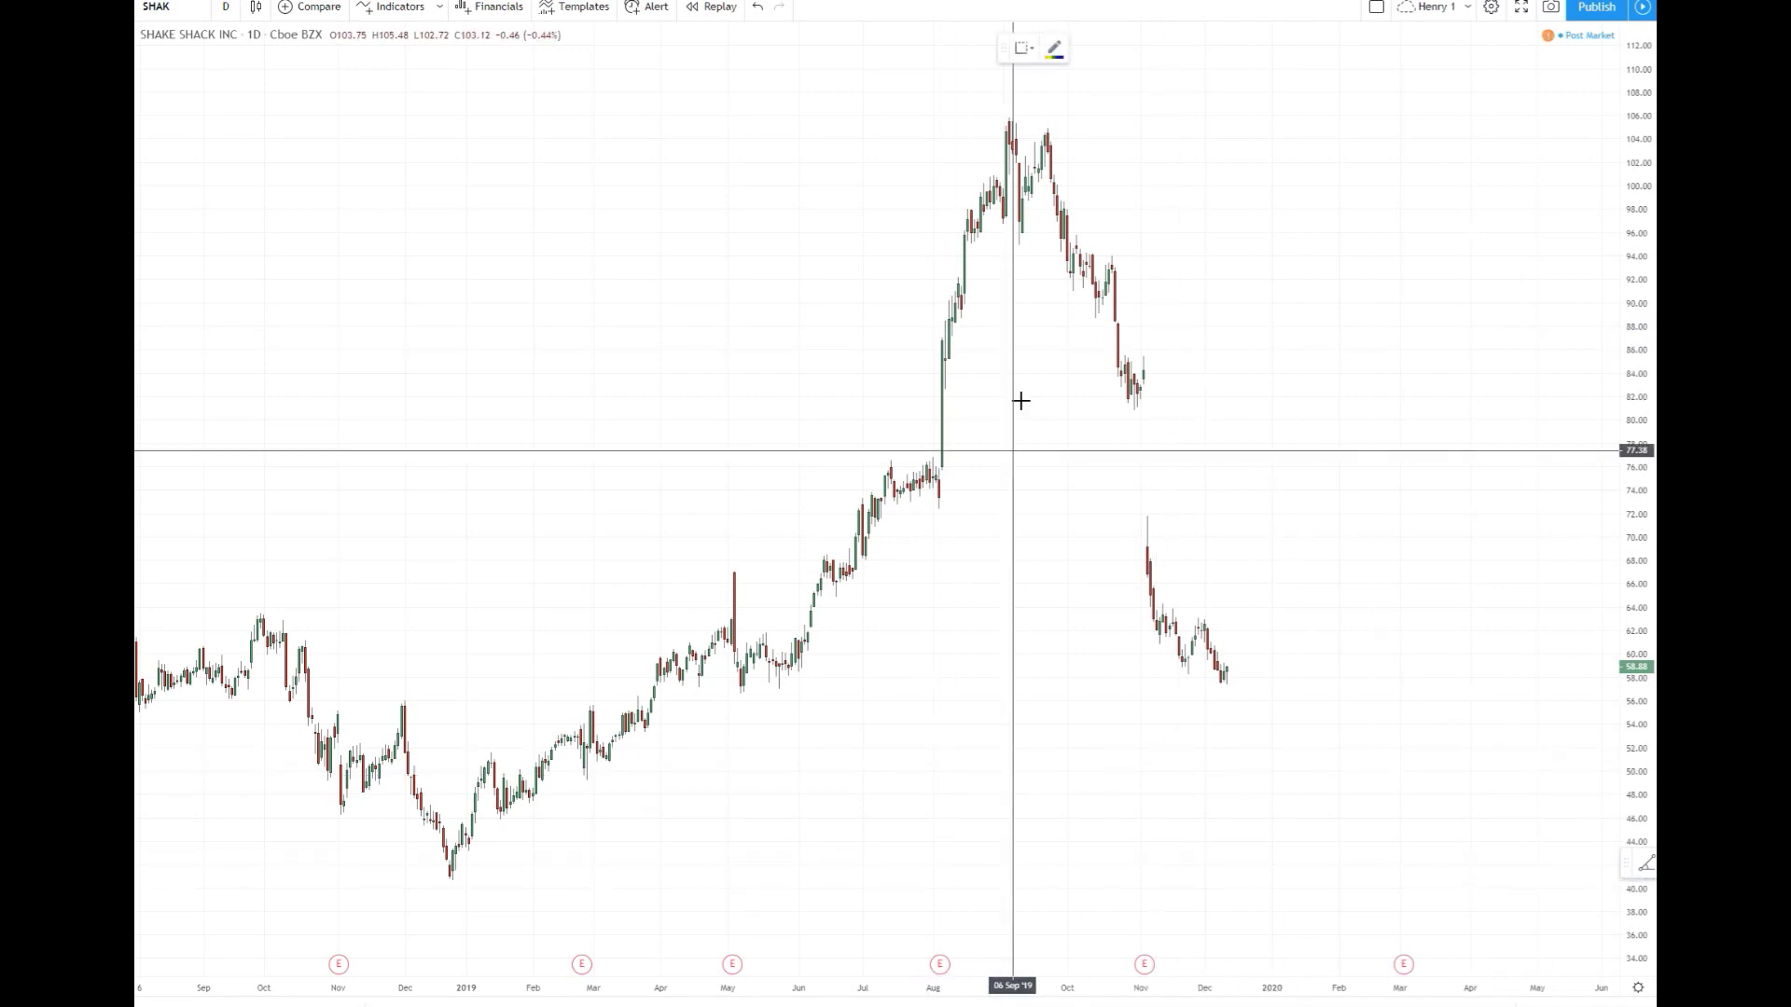
left_click(1007, 117)
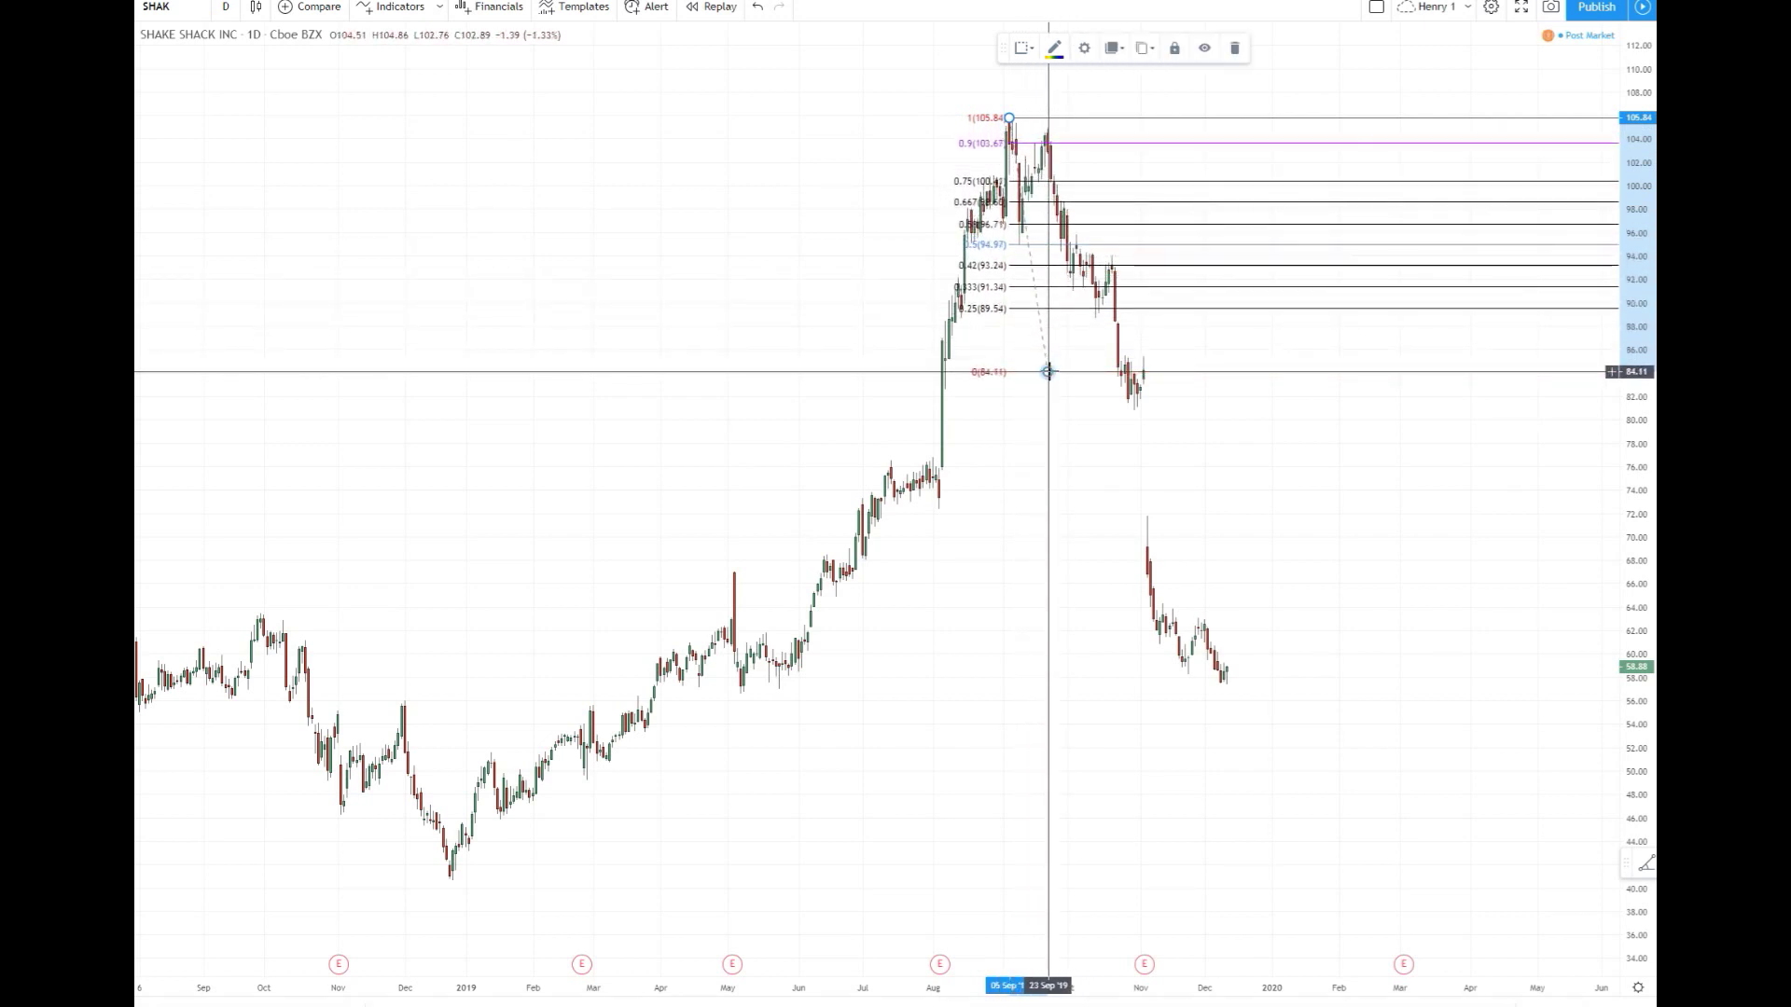
Step: Fix the SHAK retracement's low at 84.11, then drag its 0 level down to about 55.74
left_click(1048, 371)
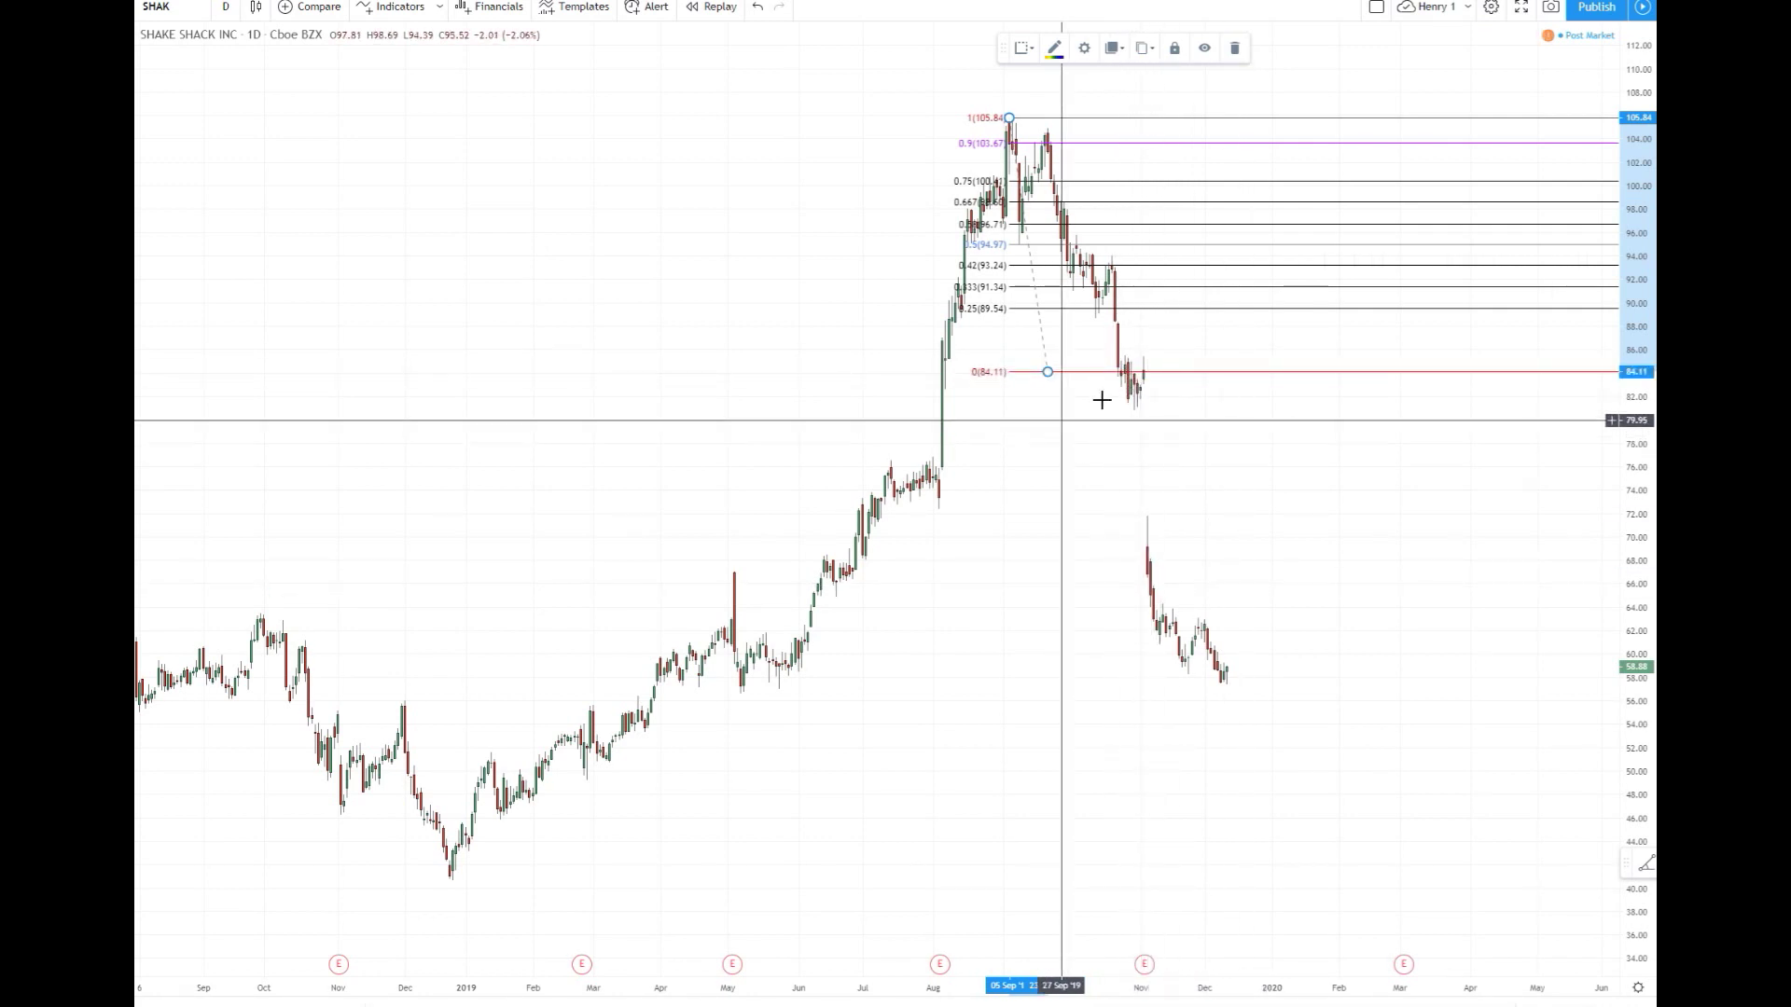
left_click_drag(1048, 372, 1074, 704)
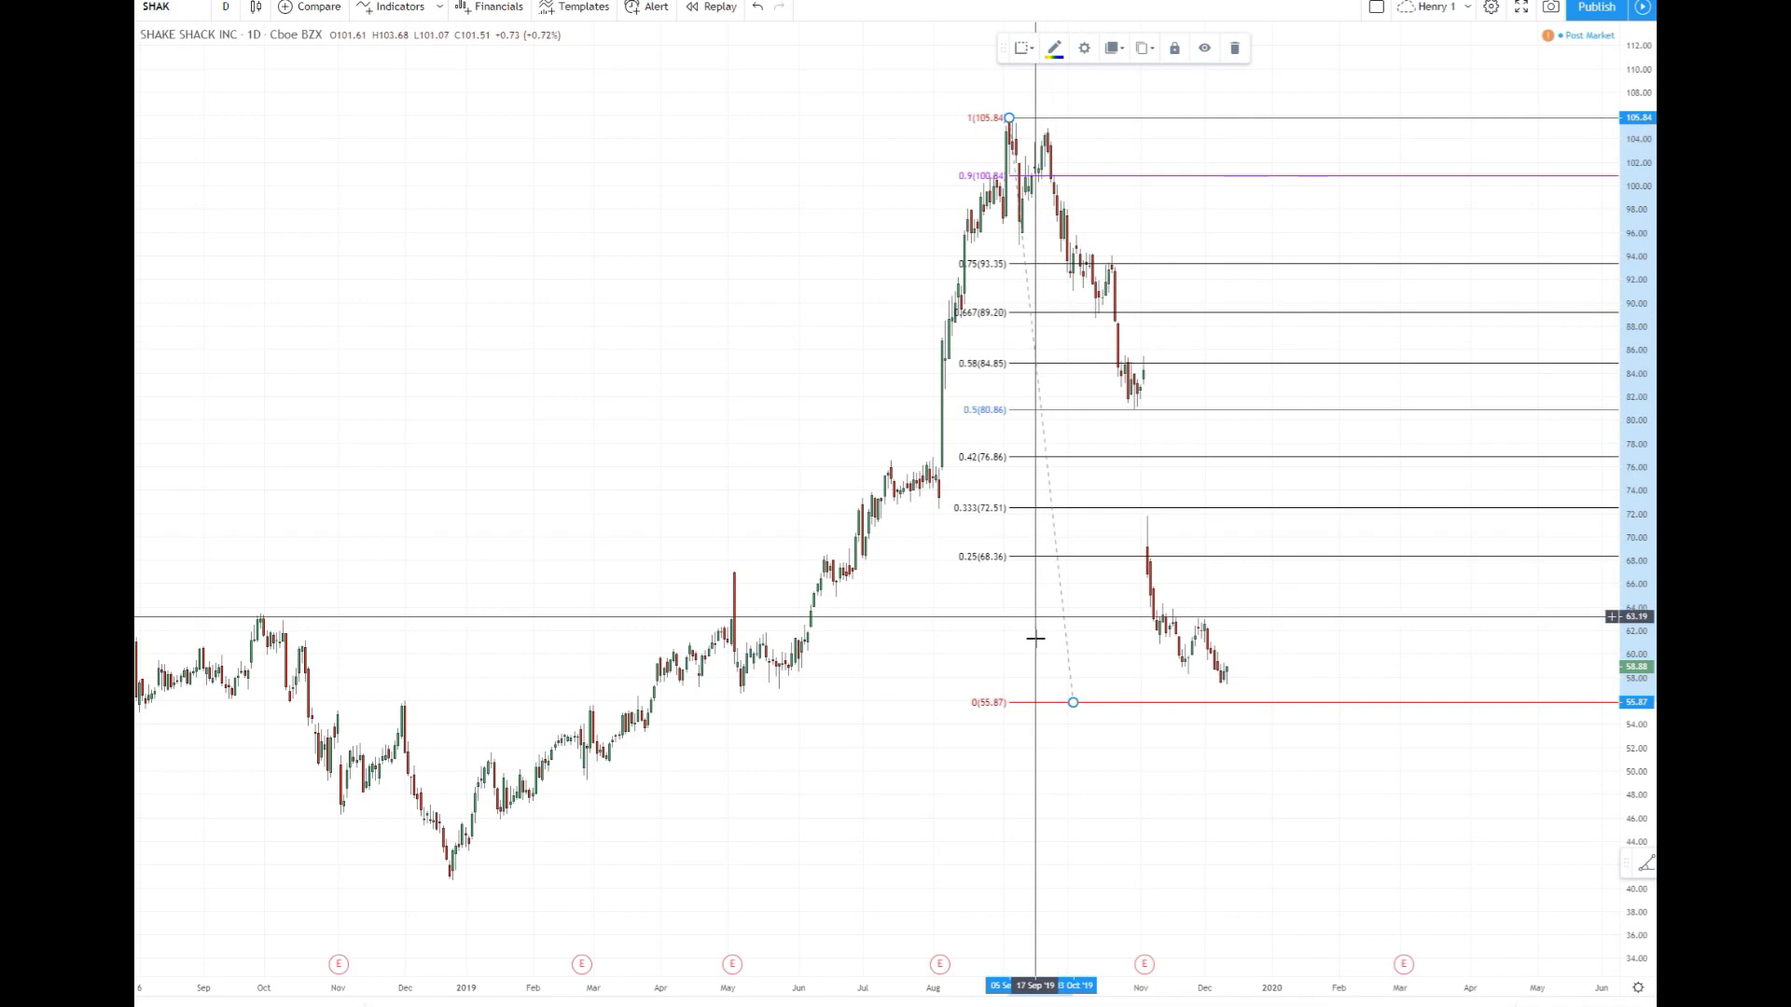
left_click_drag(1073, 701, 1067, 467)
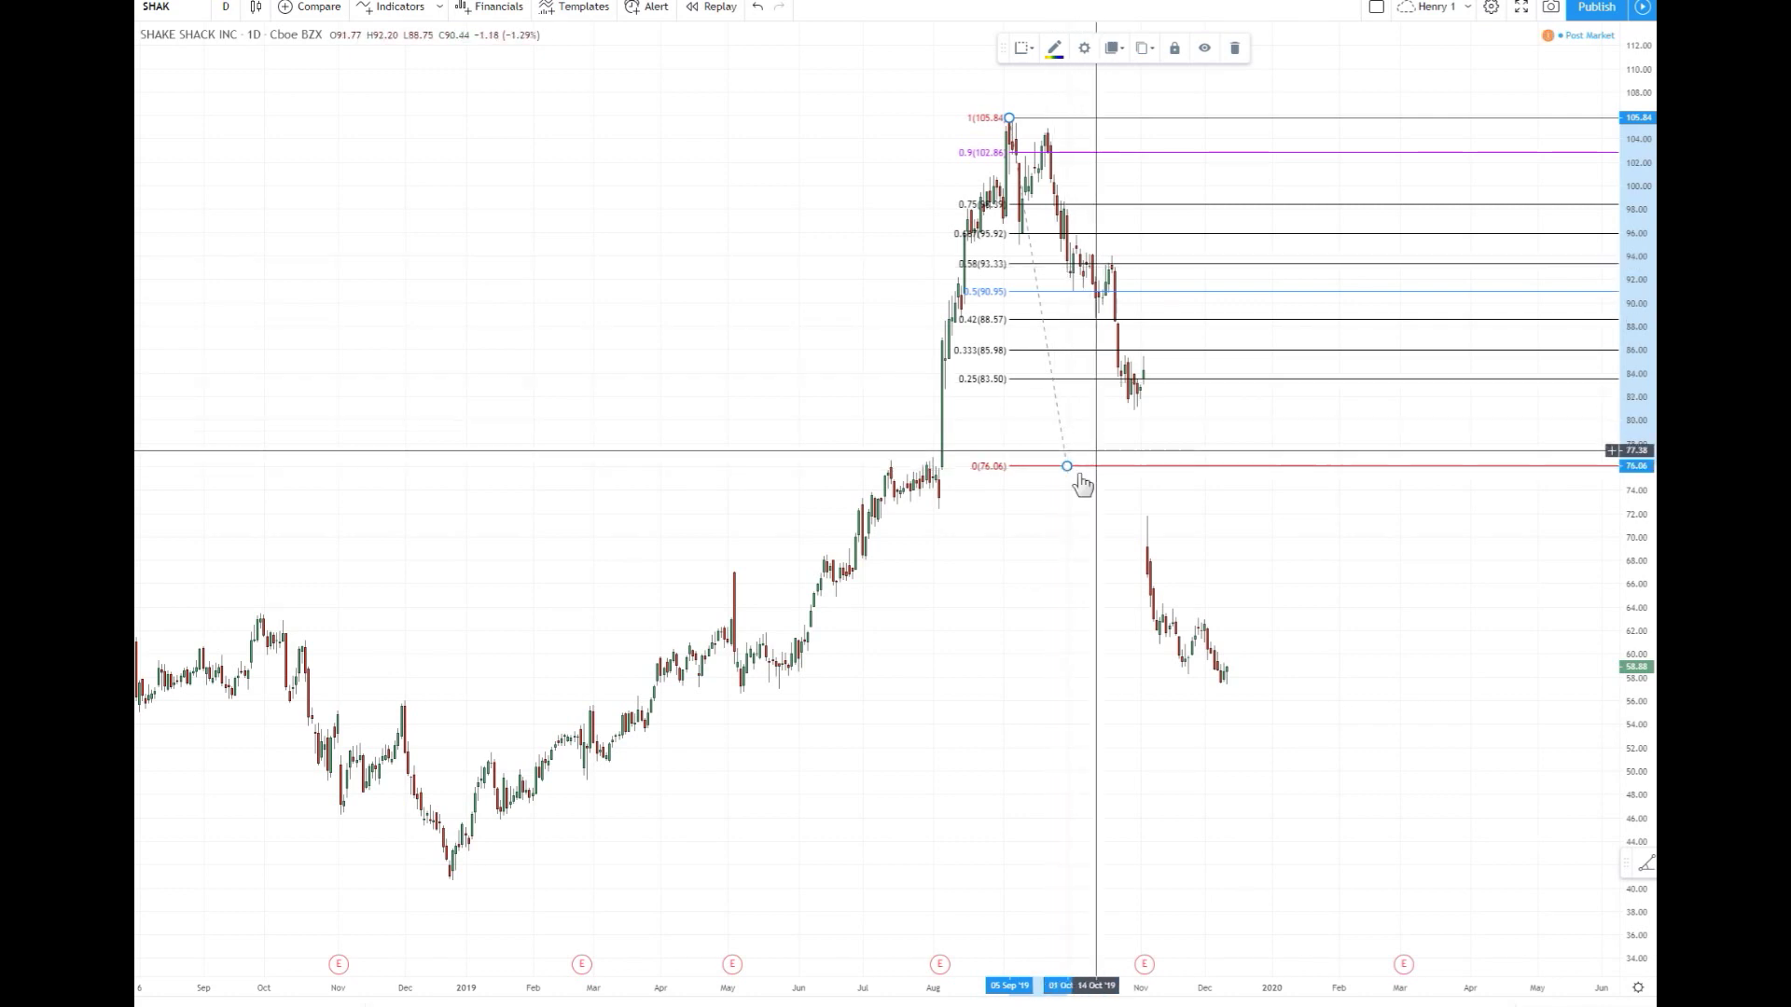
left_click_drag(1068, 473, 1081, 517)
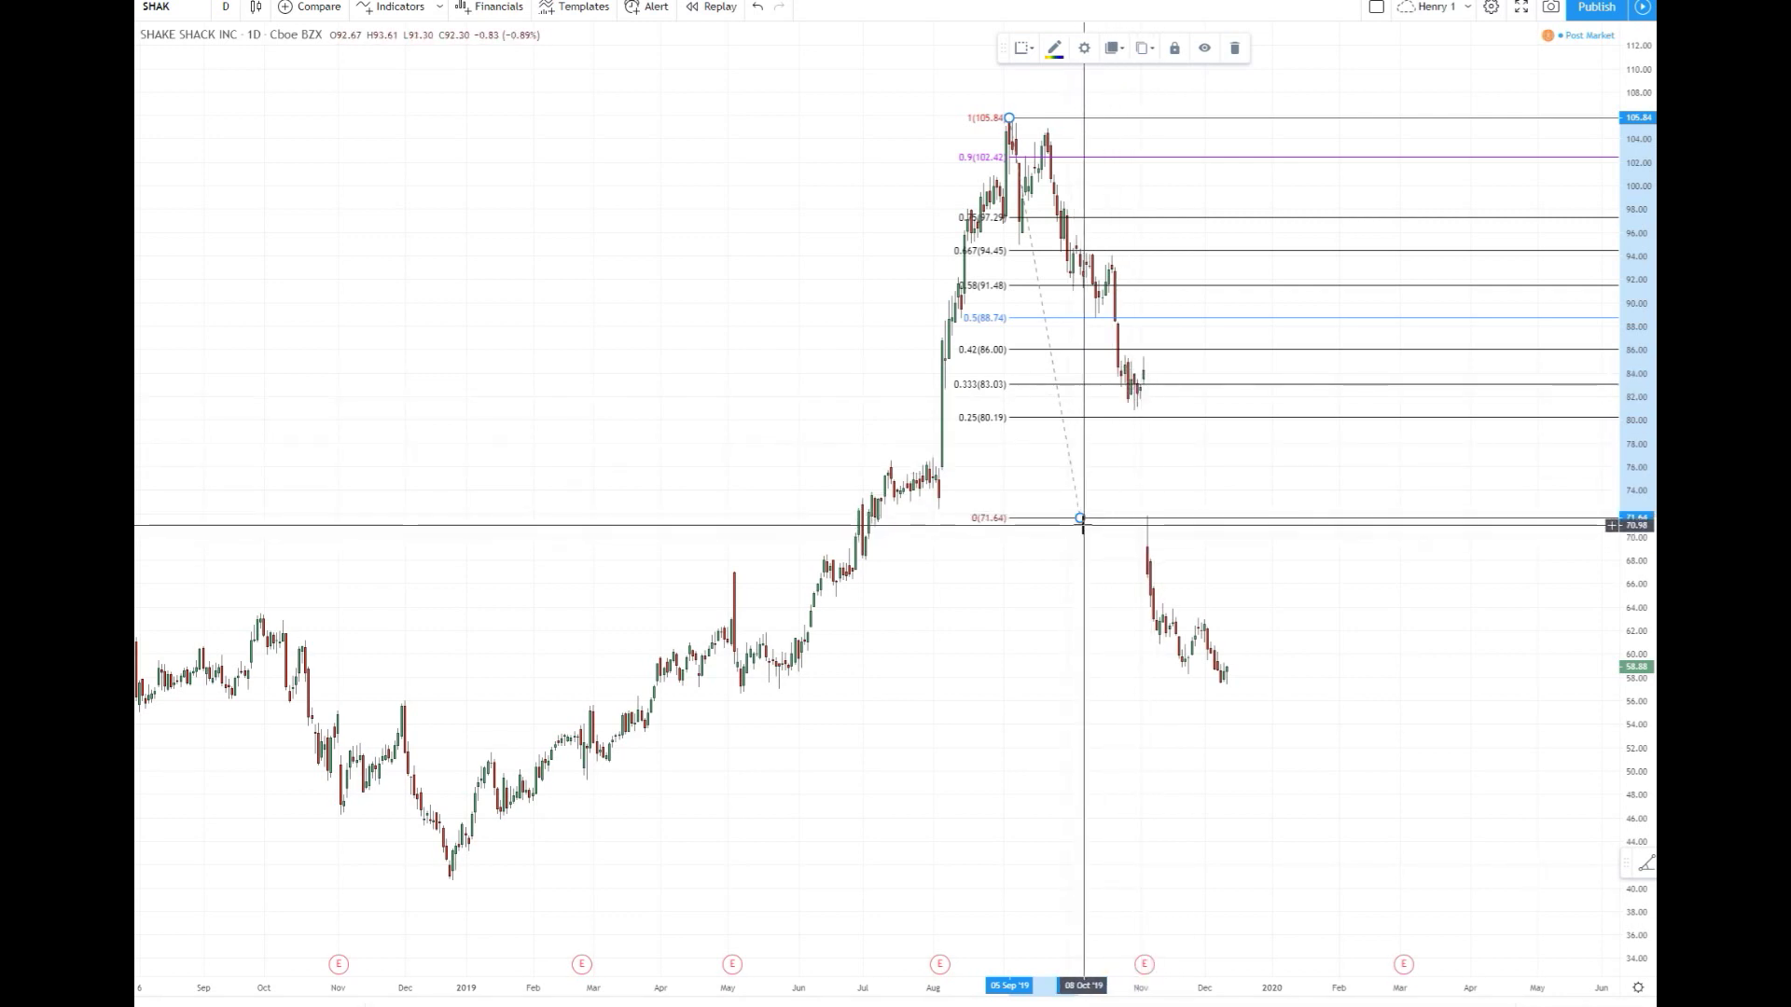
mouse_move(1075, 511)
left_mouse_down()
mouse_move(1095, 603)
mouse_move(1060, 568)
mouse_move(1083, 705)
left_mouse_up()
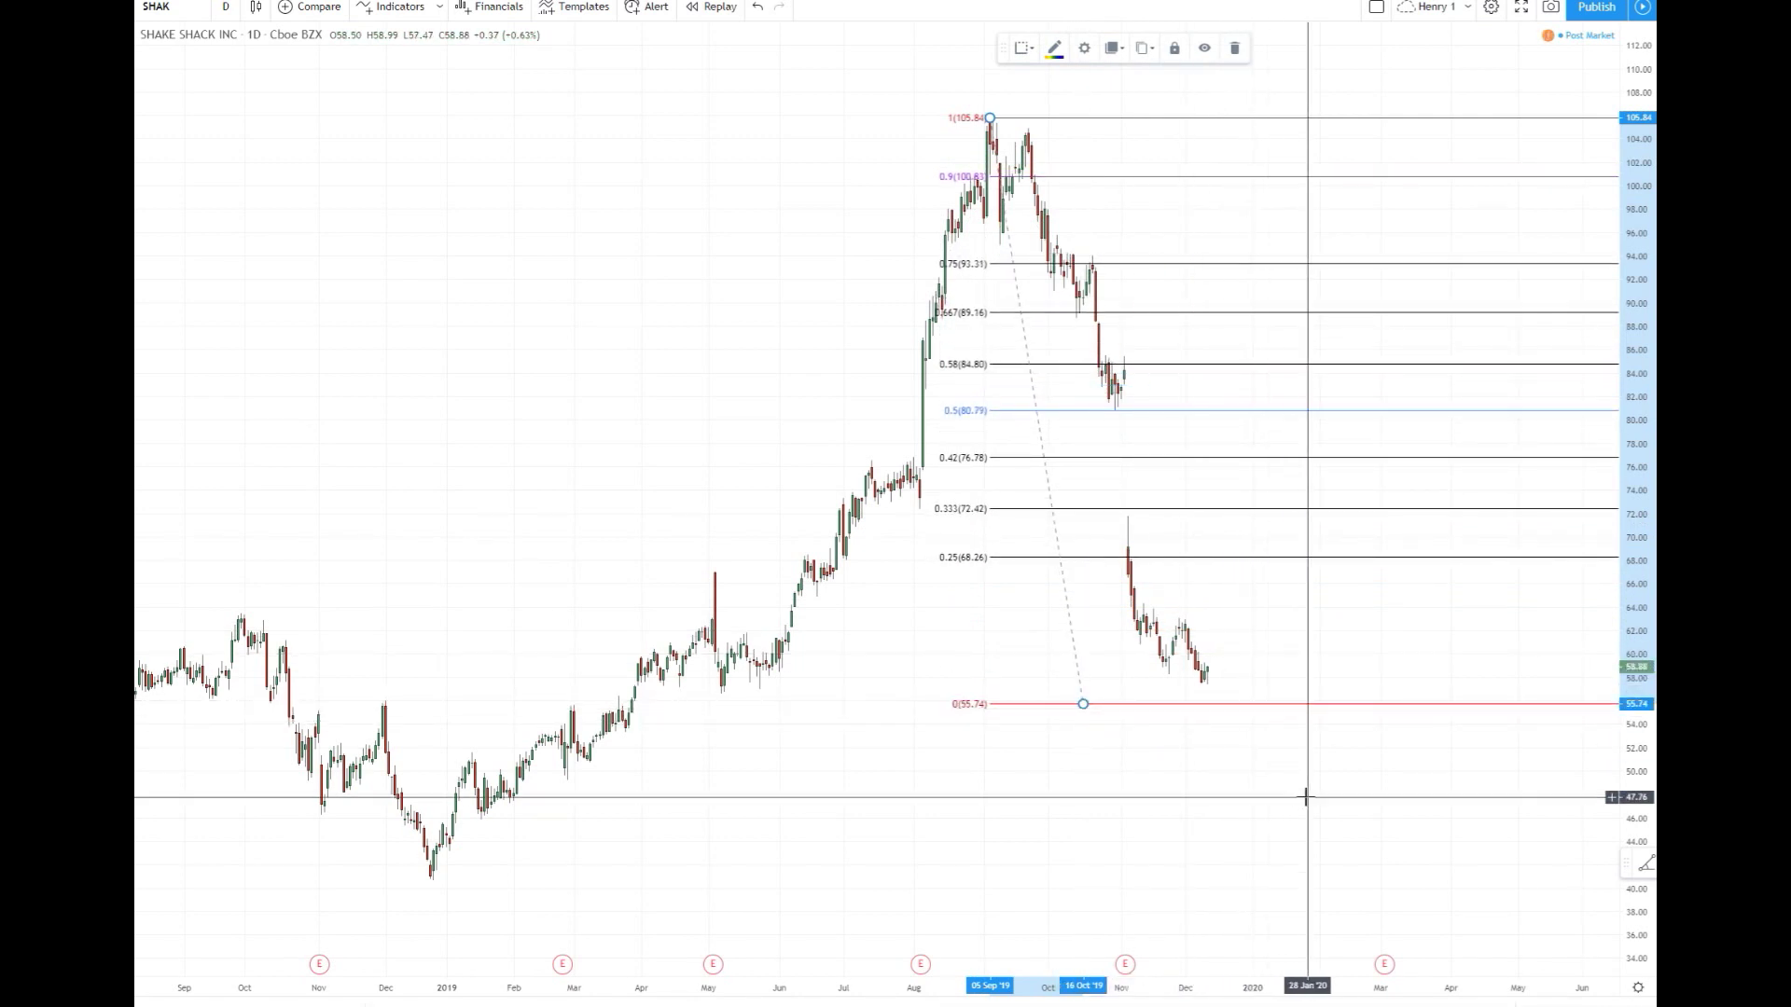
left_click_drag(1275, 811, 1256, 804)
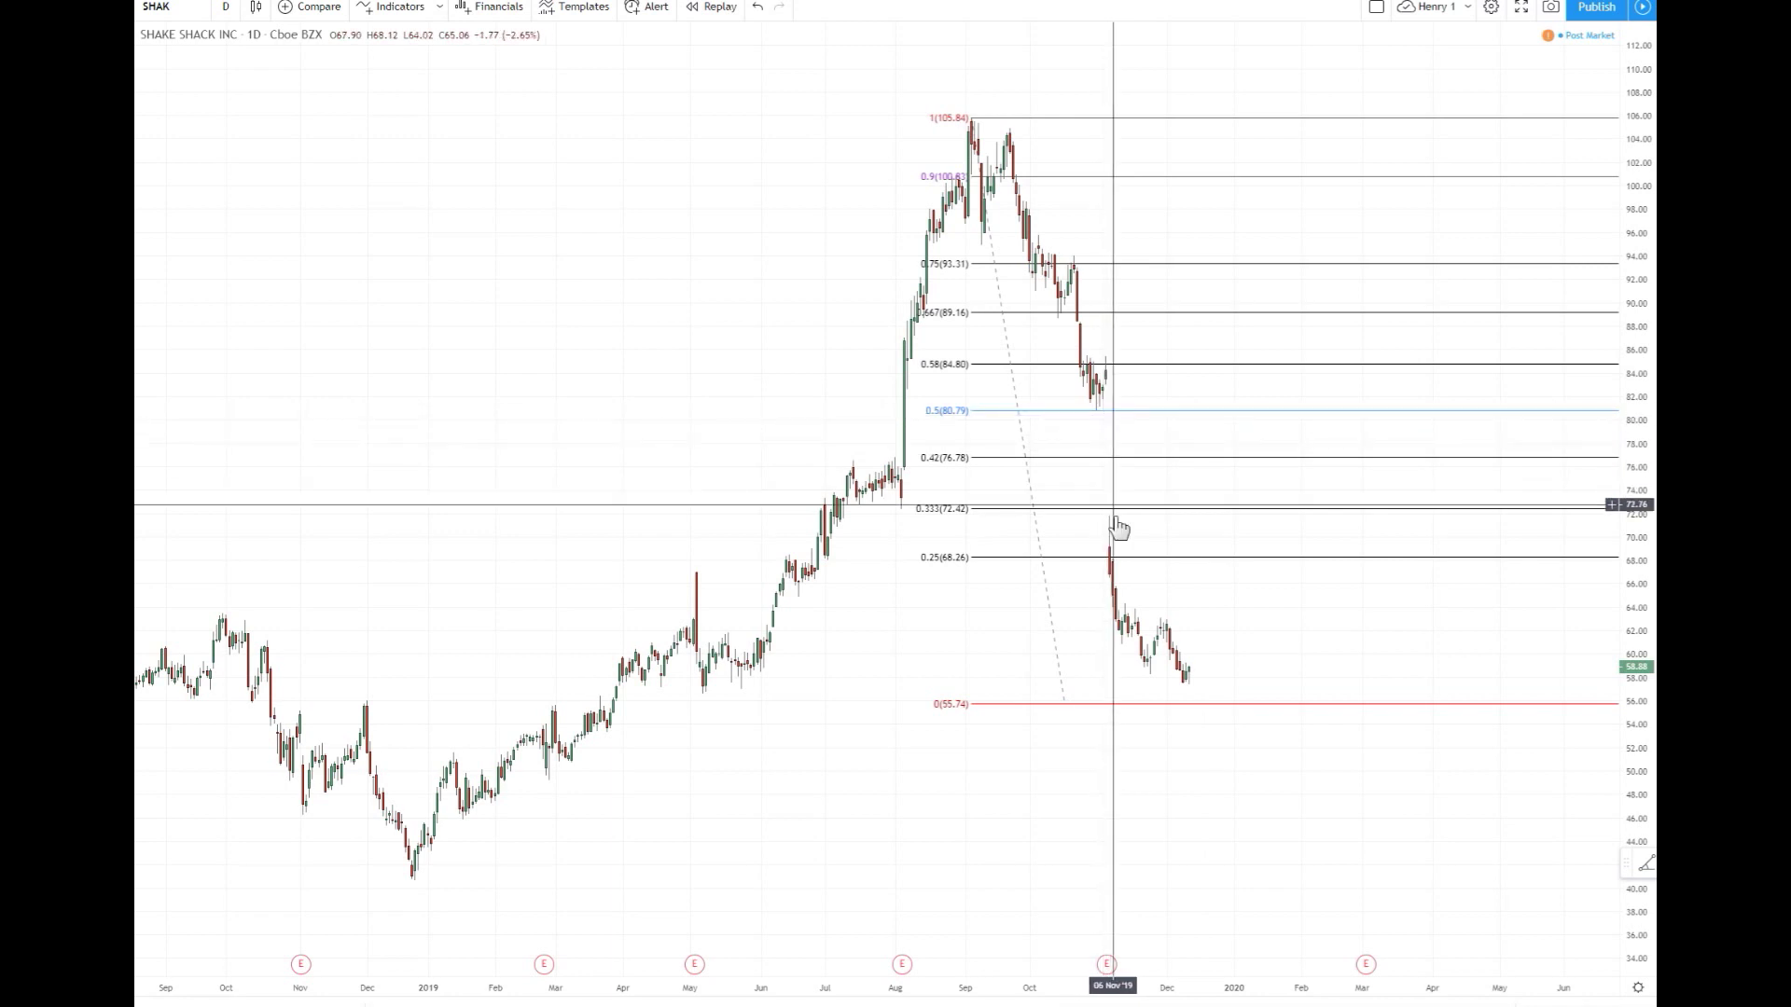
Step: Drag the SHAK retracement's 0 level lower, raise it to roughly 49, then load TSLA
left_click_drag(1064, 704, 1068, 914)
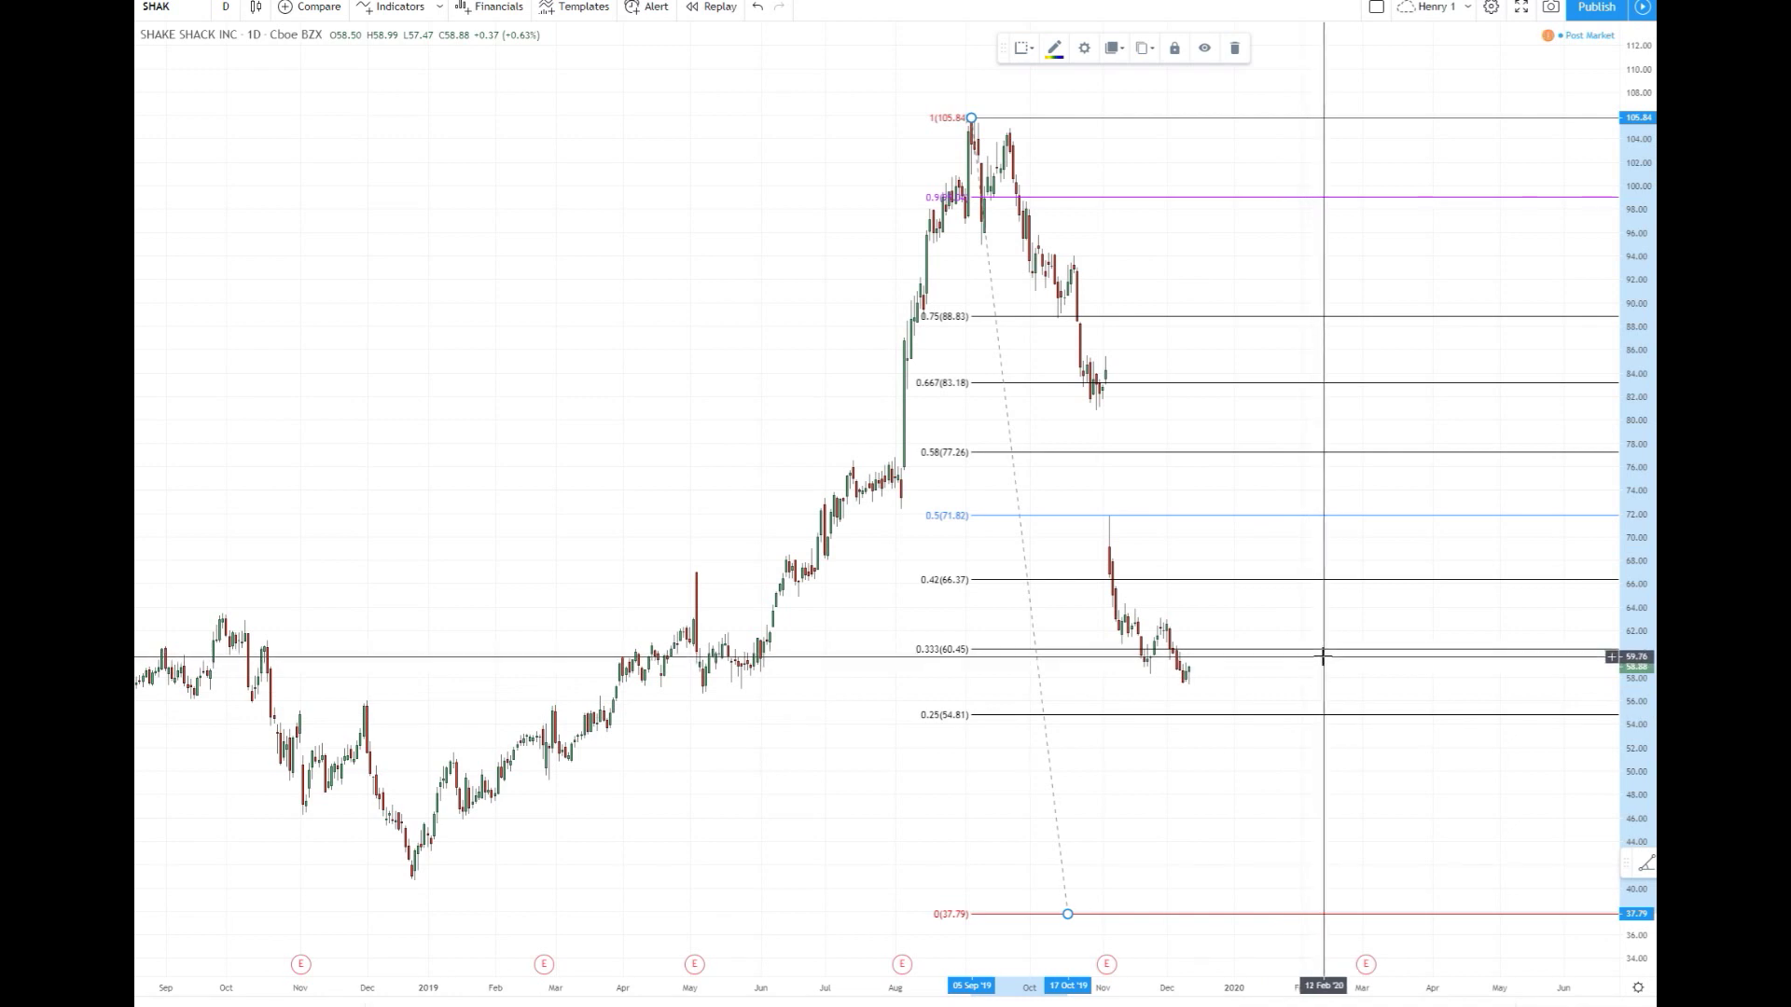
left_click_drag(1069, 915, 1071, 777)
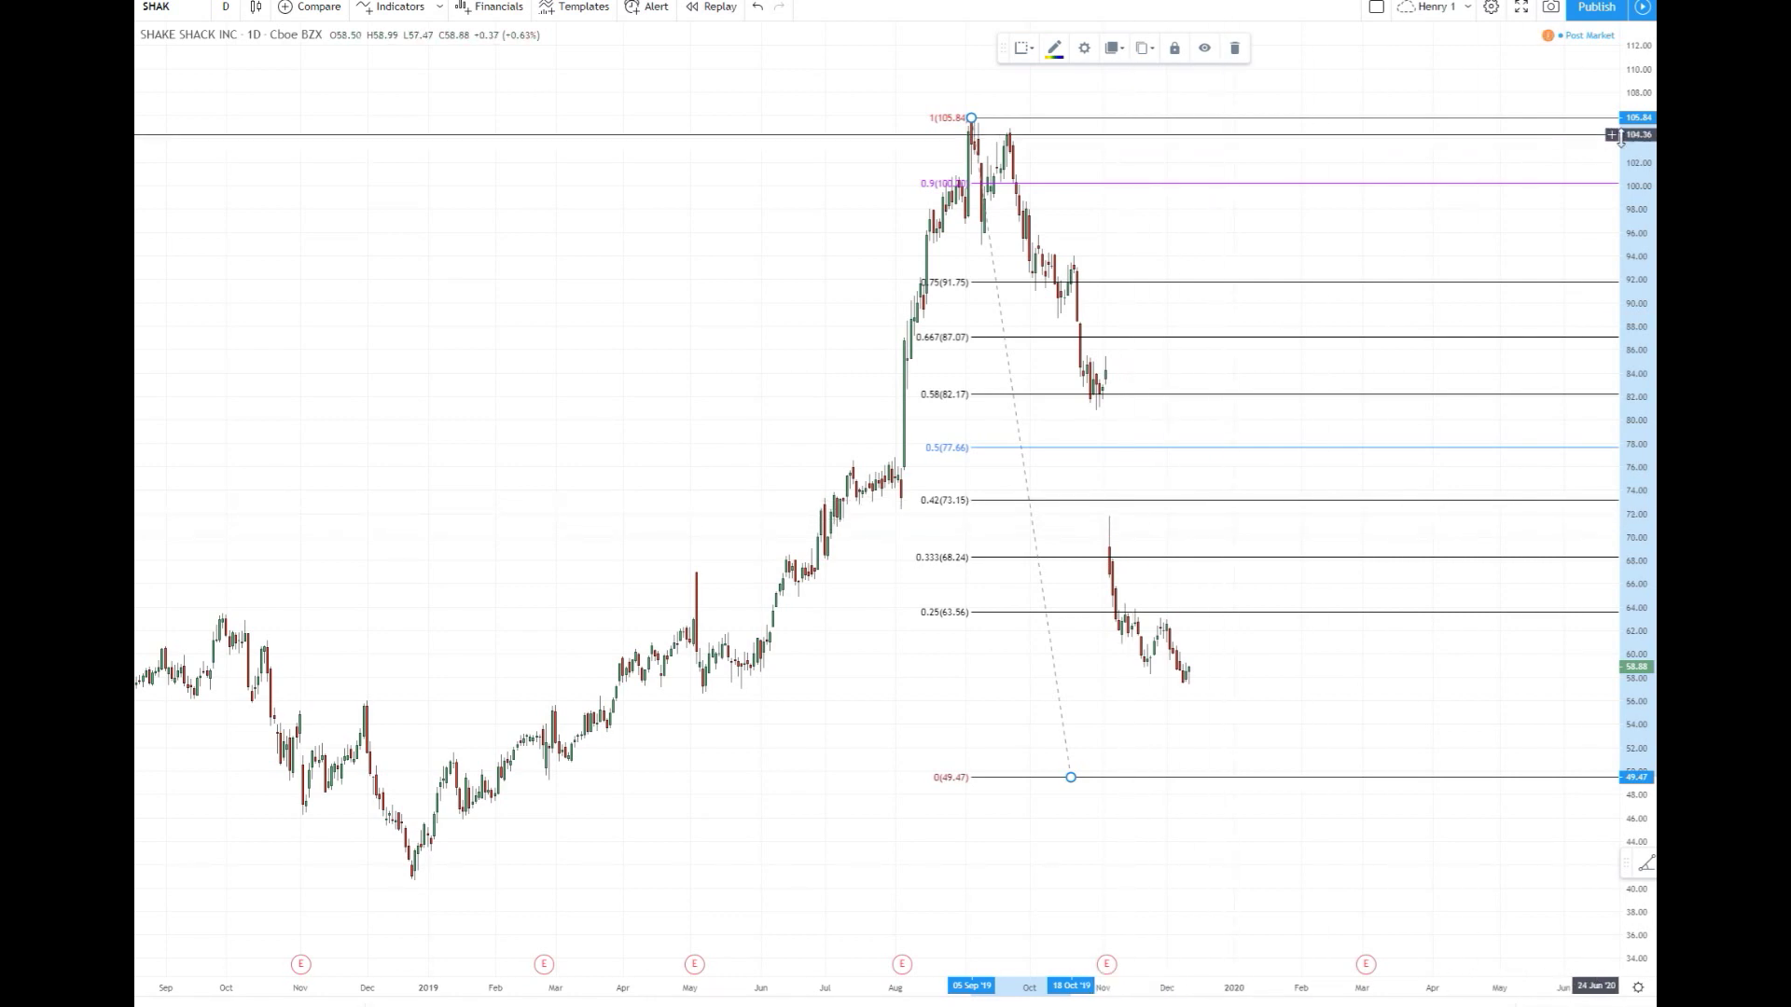
key("Down")
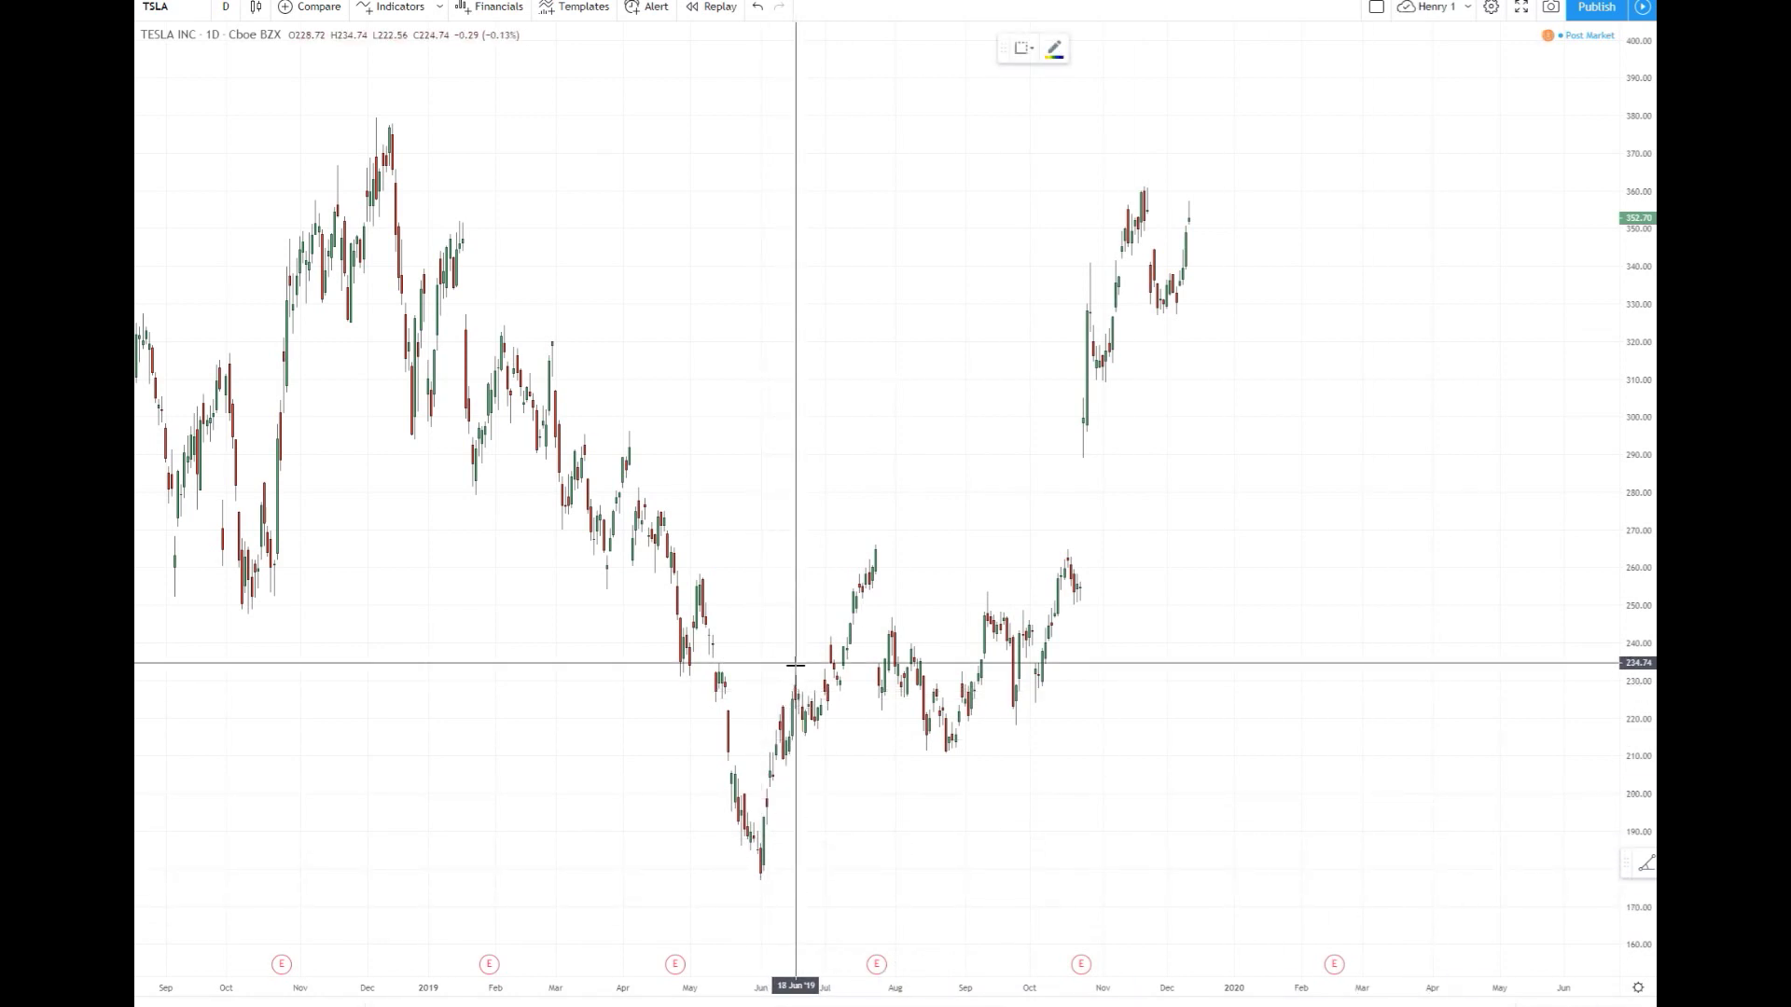
Step: Draw a TSLA retracement from the June 2019 low at 176.99 up to about 355.28
left_click(760, 880)
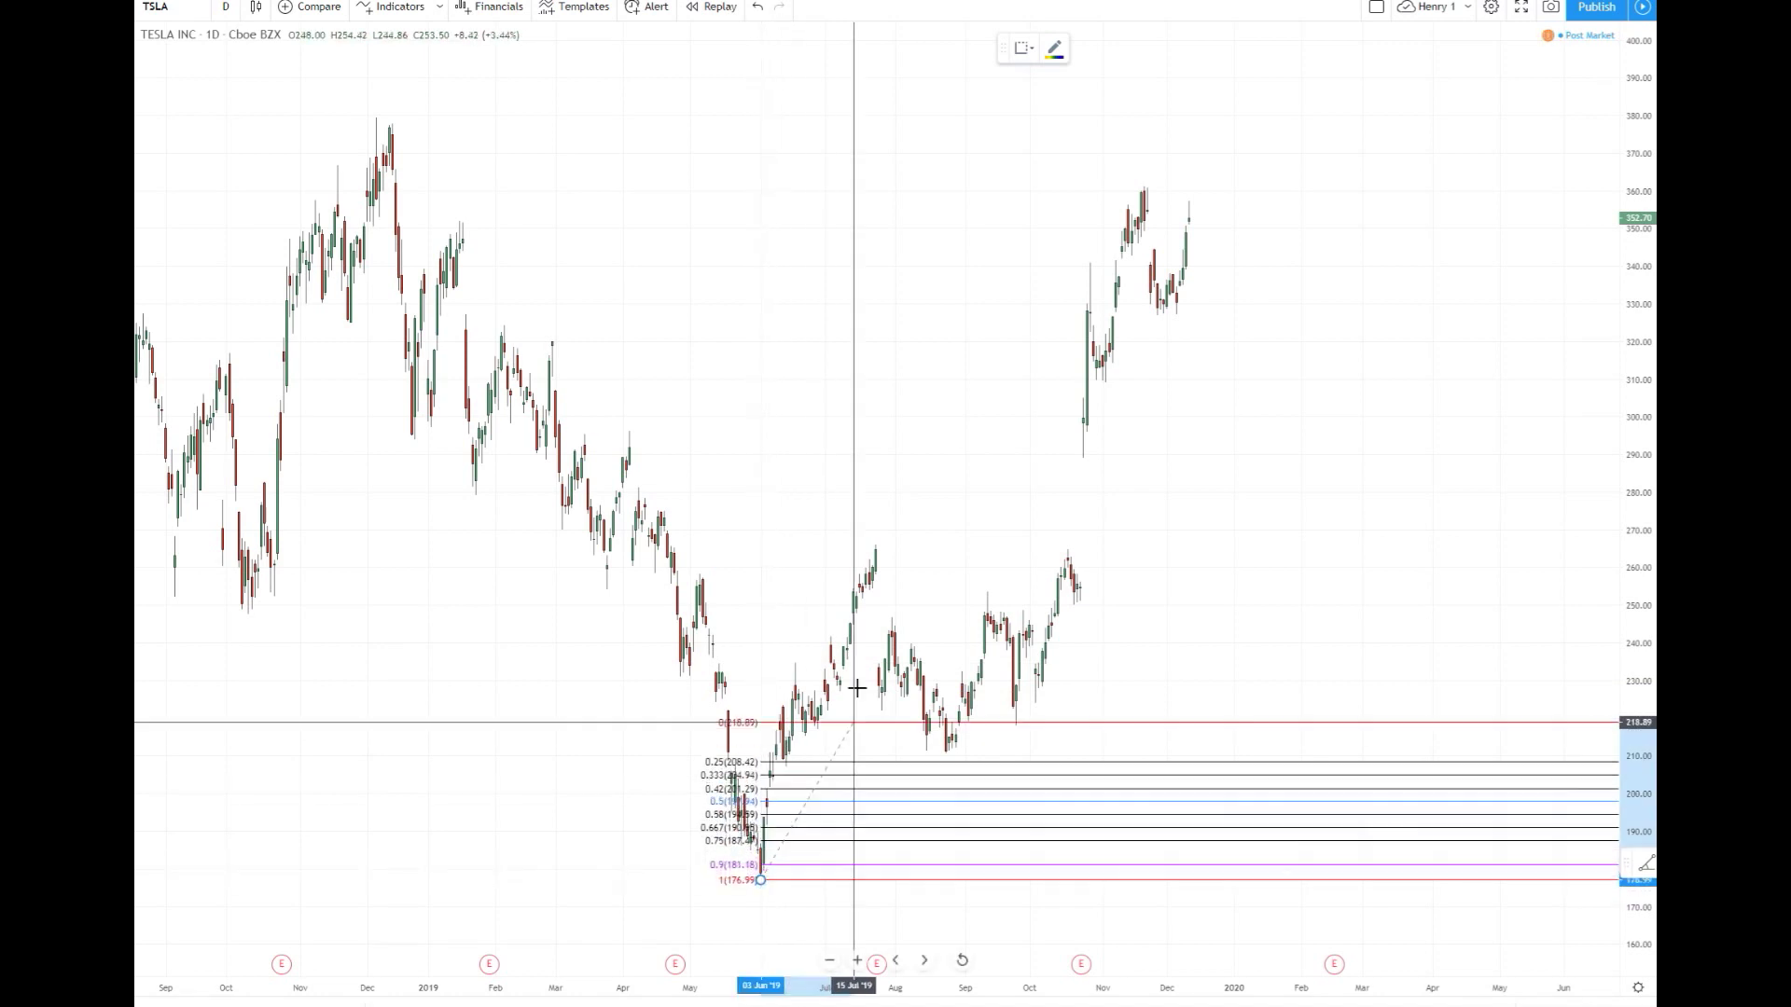
left_click(1318, 443)
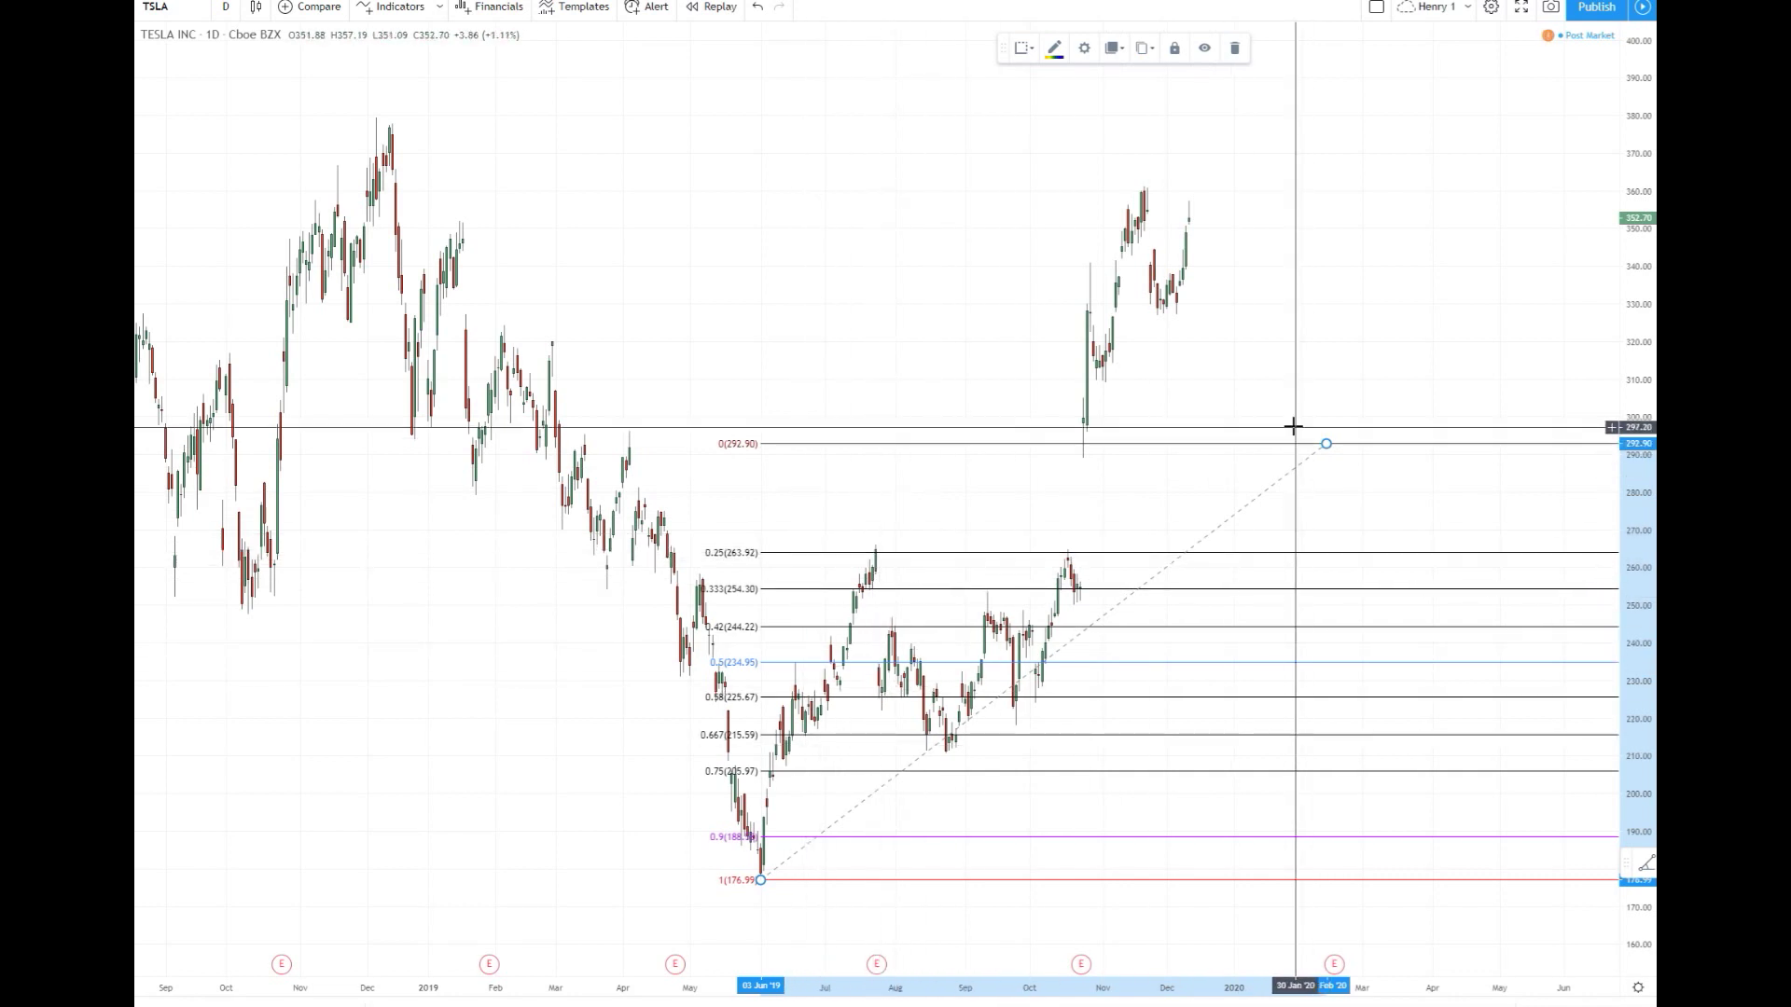
left_click_drag(1332, 449, 1386, 218)
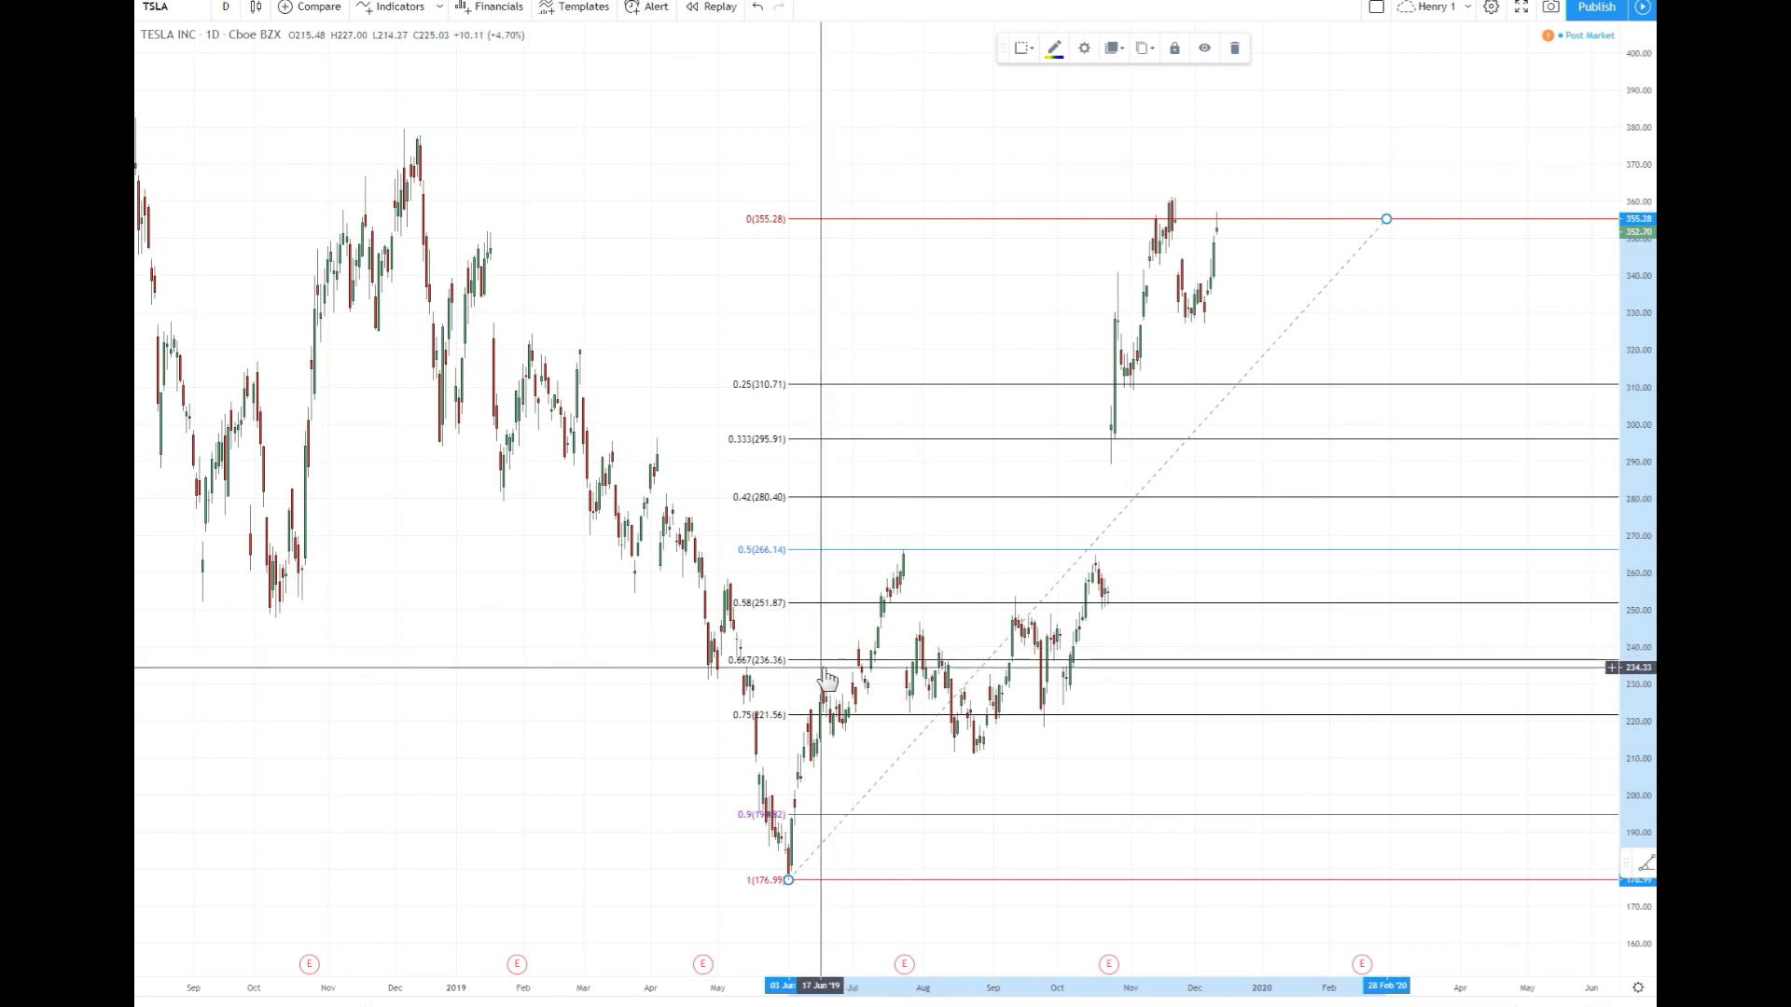
Step: Move the TSLA retracement's top handle down, up to 401.50, then back near 355
left_click_drag(1386, 220, 1351, 452)
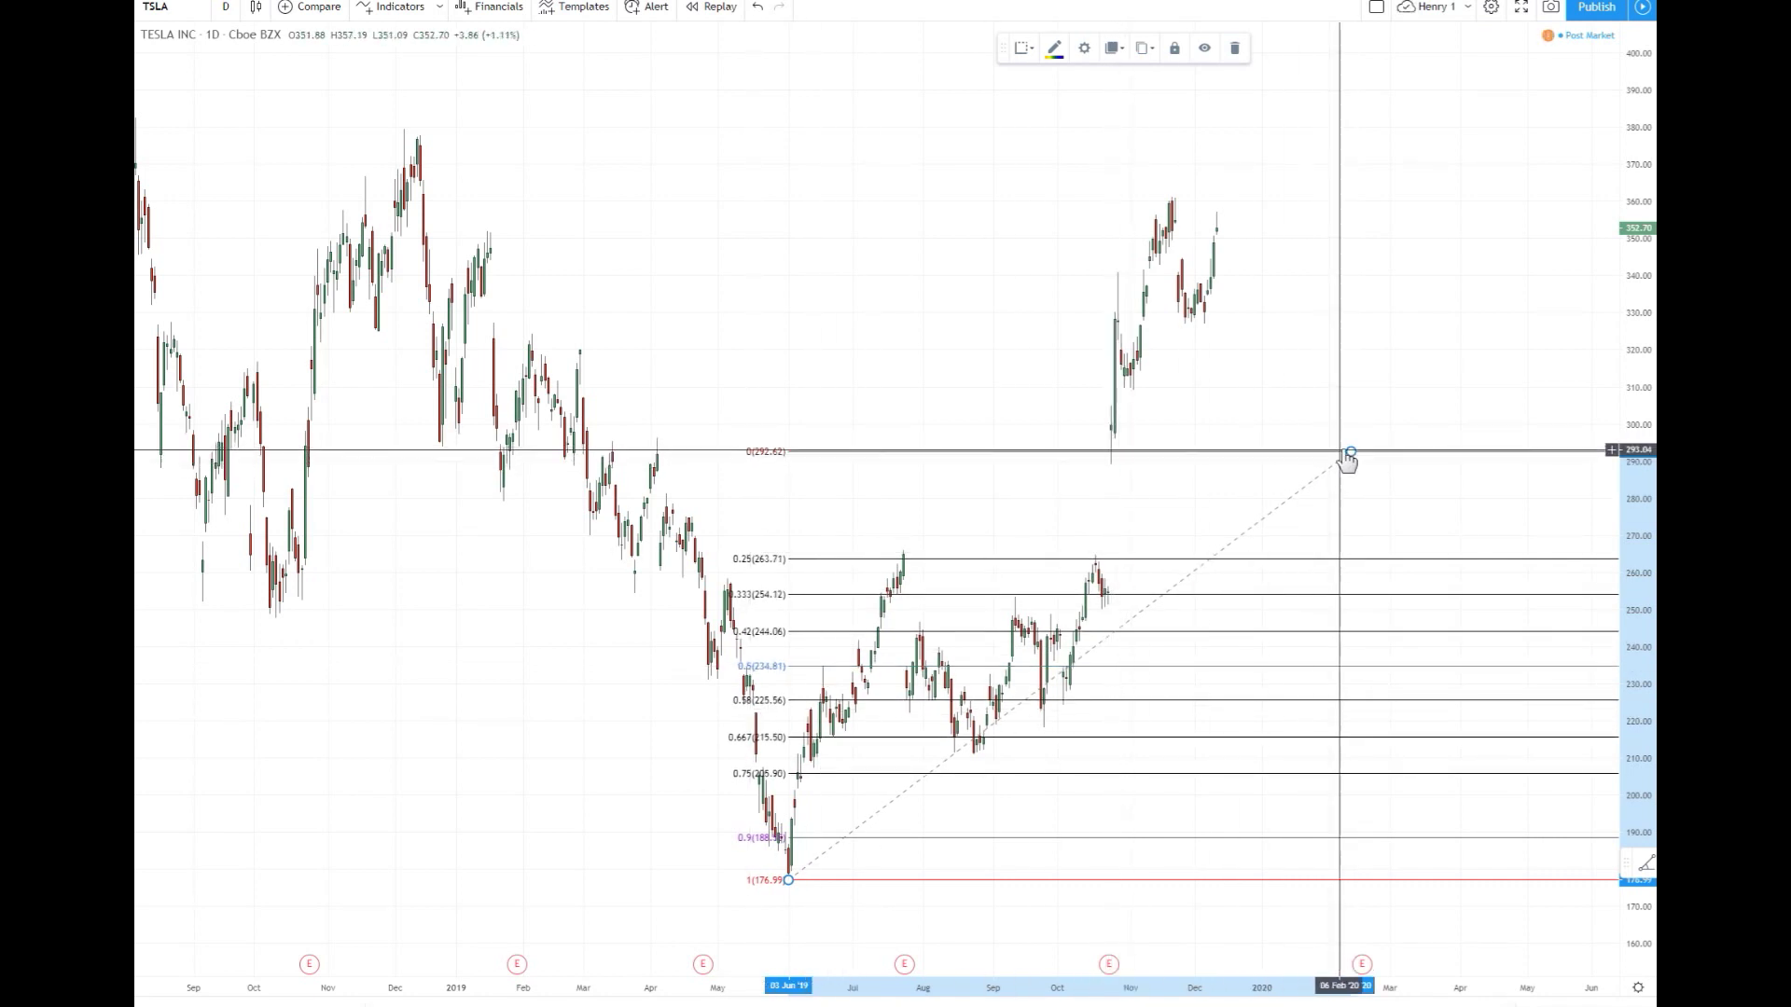
left_click_drag(1352, 453, 1375, 207)
left_click_drag(1388, 81, 1410, 47)
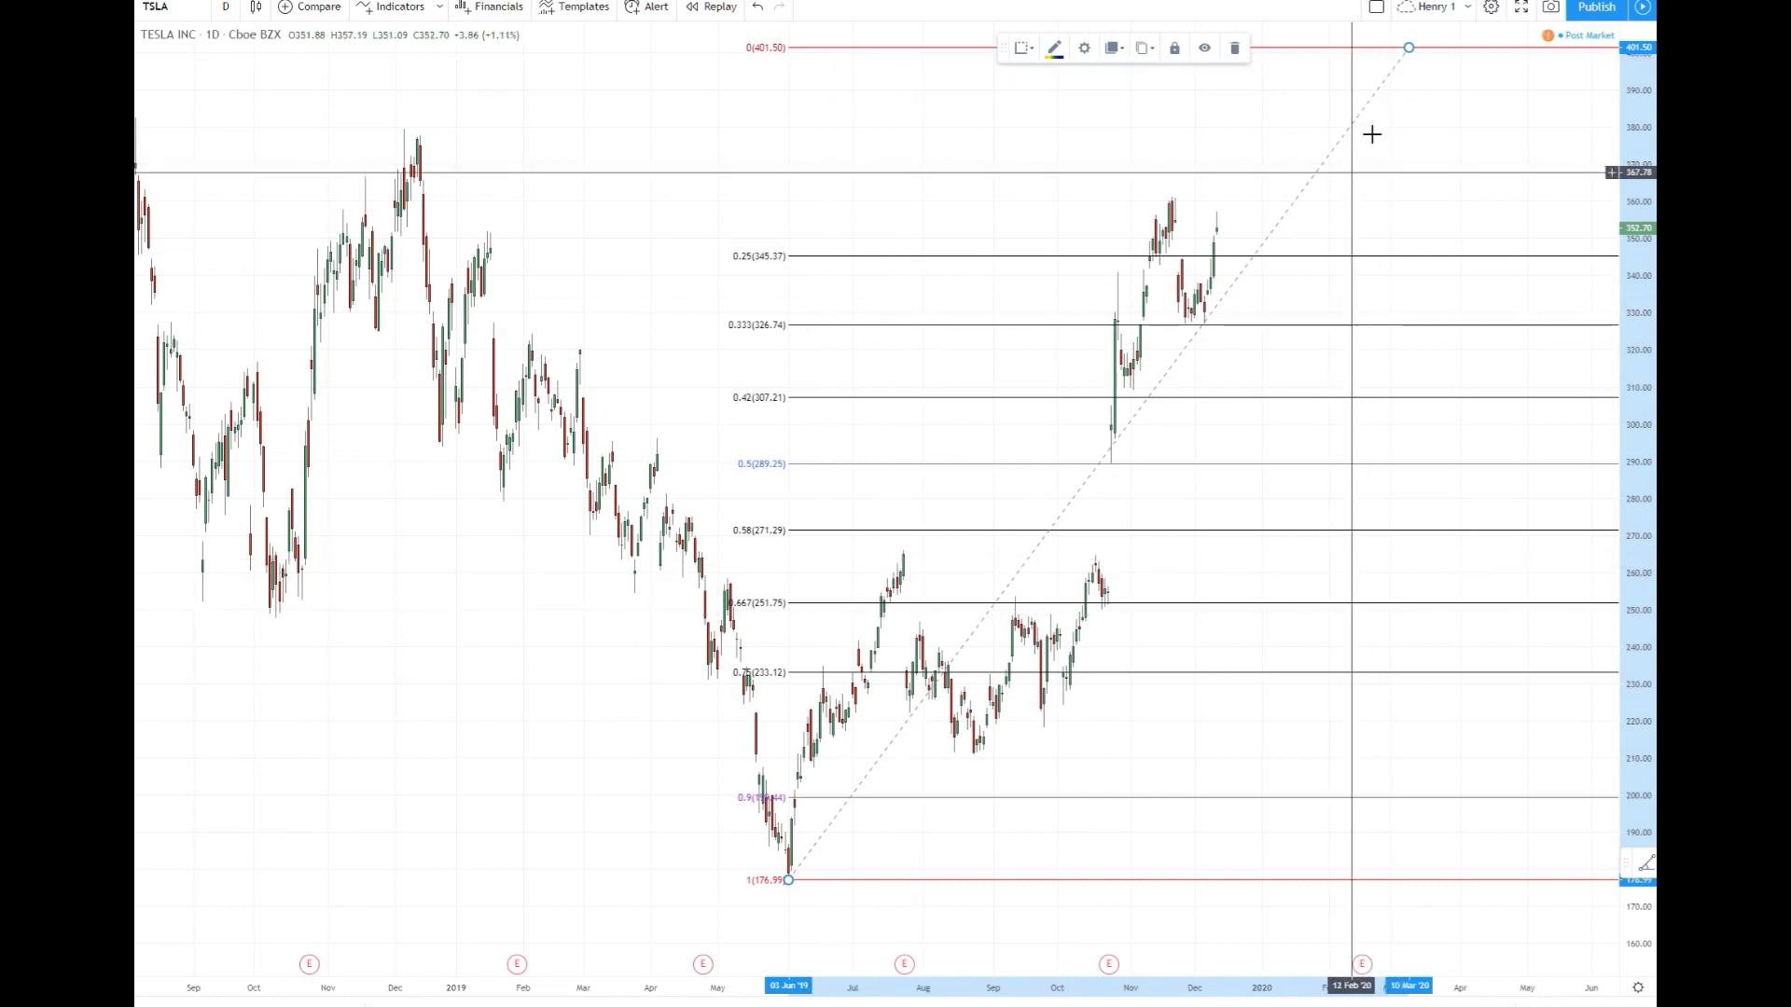
left_click_drag(1408, 47, 1396, 220)
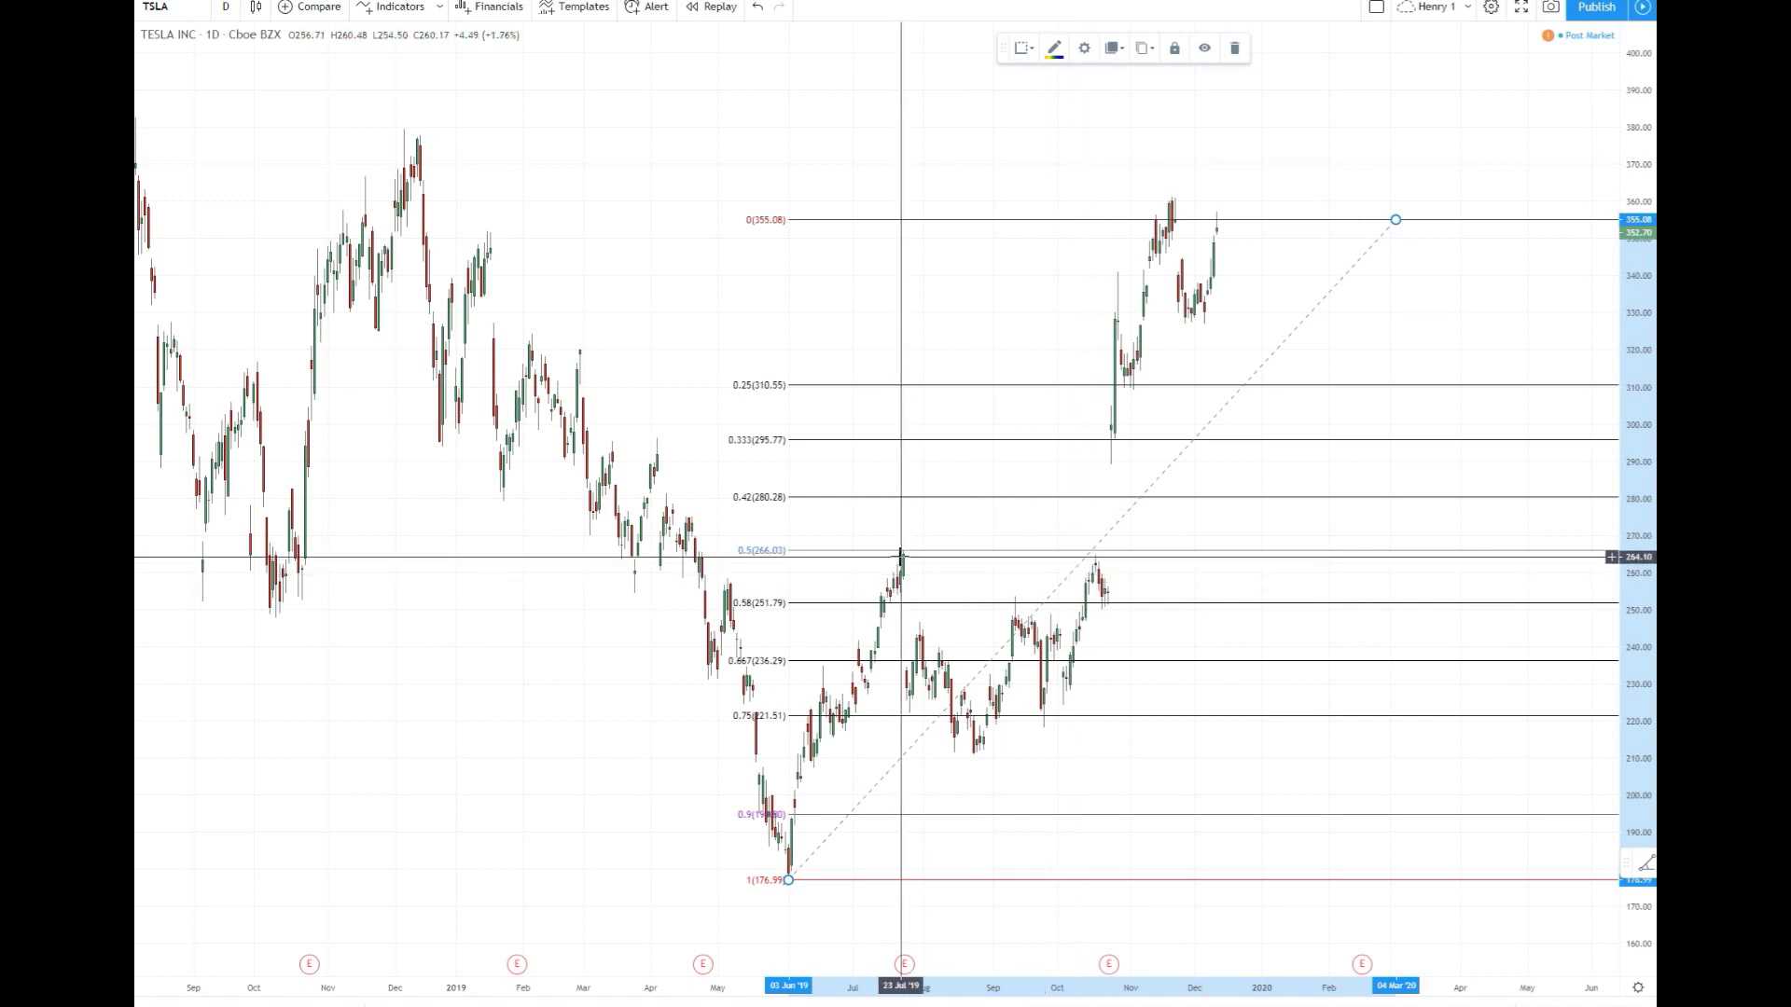
Step: Lower the TSLA retracement's top to about 334.05, then delete the drawing
left_click_drag(1396, 220, 1397, 300)
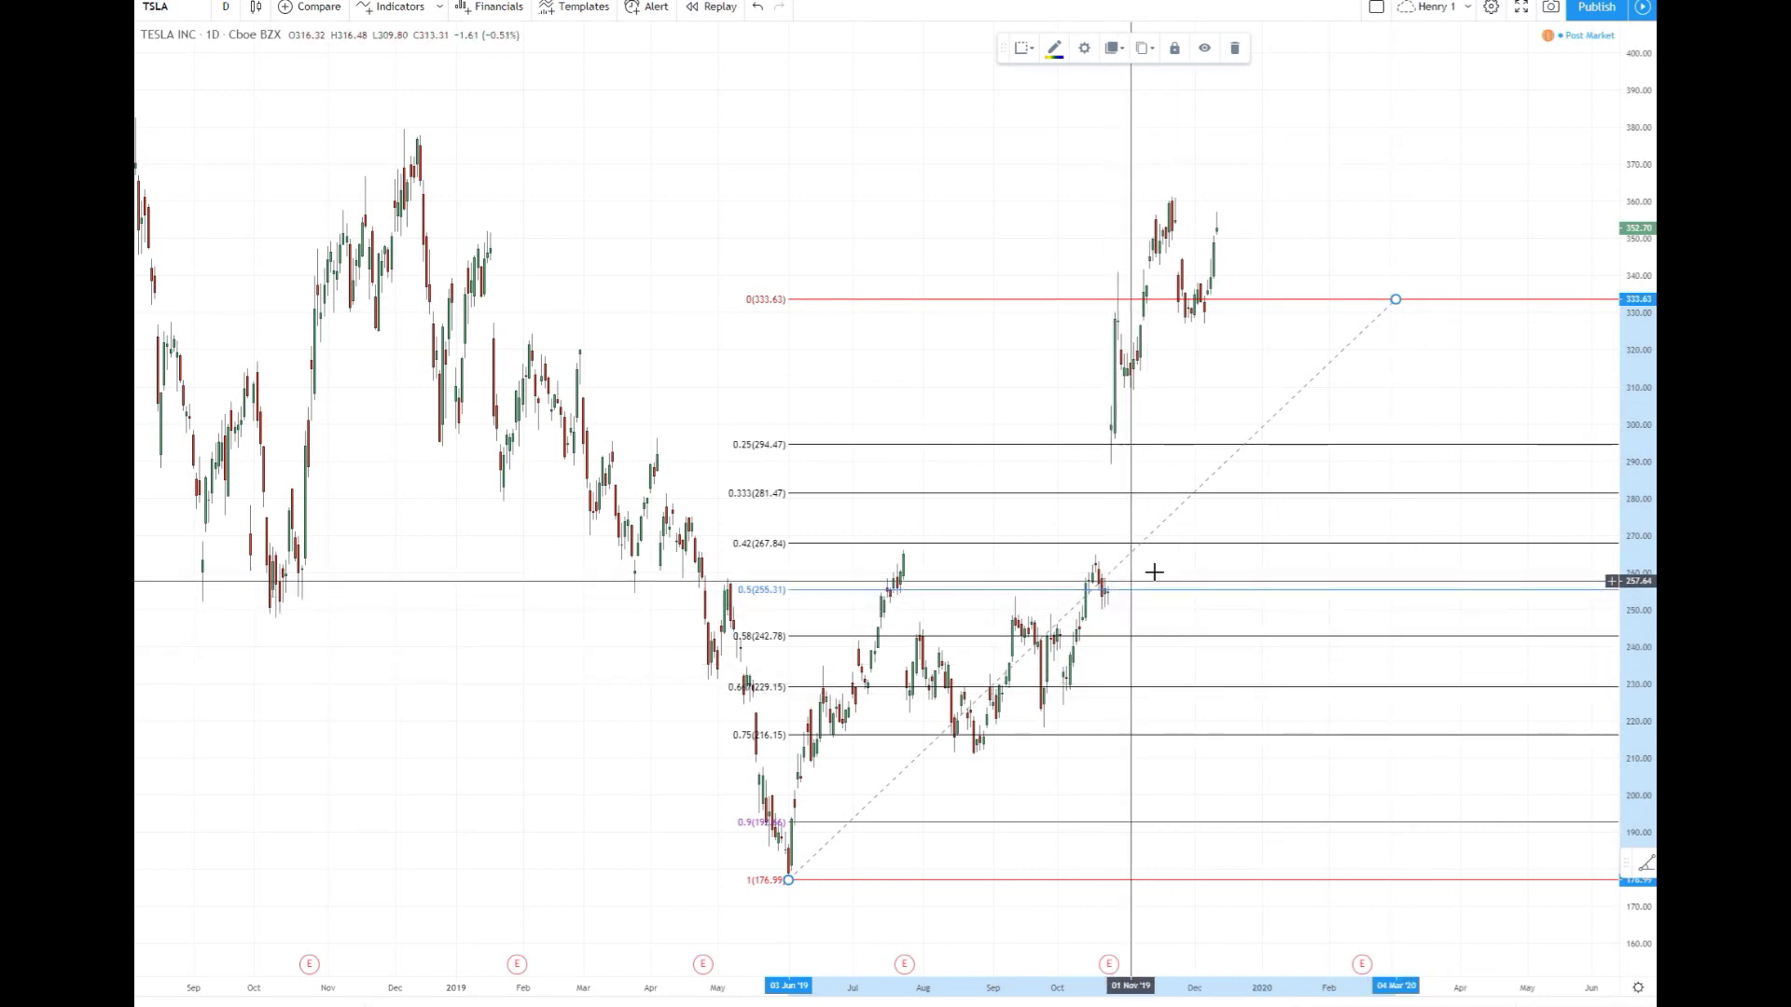
left_click_drag(1398, 302, 1409, 304)
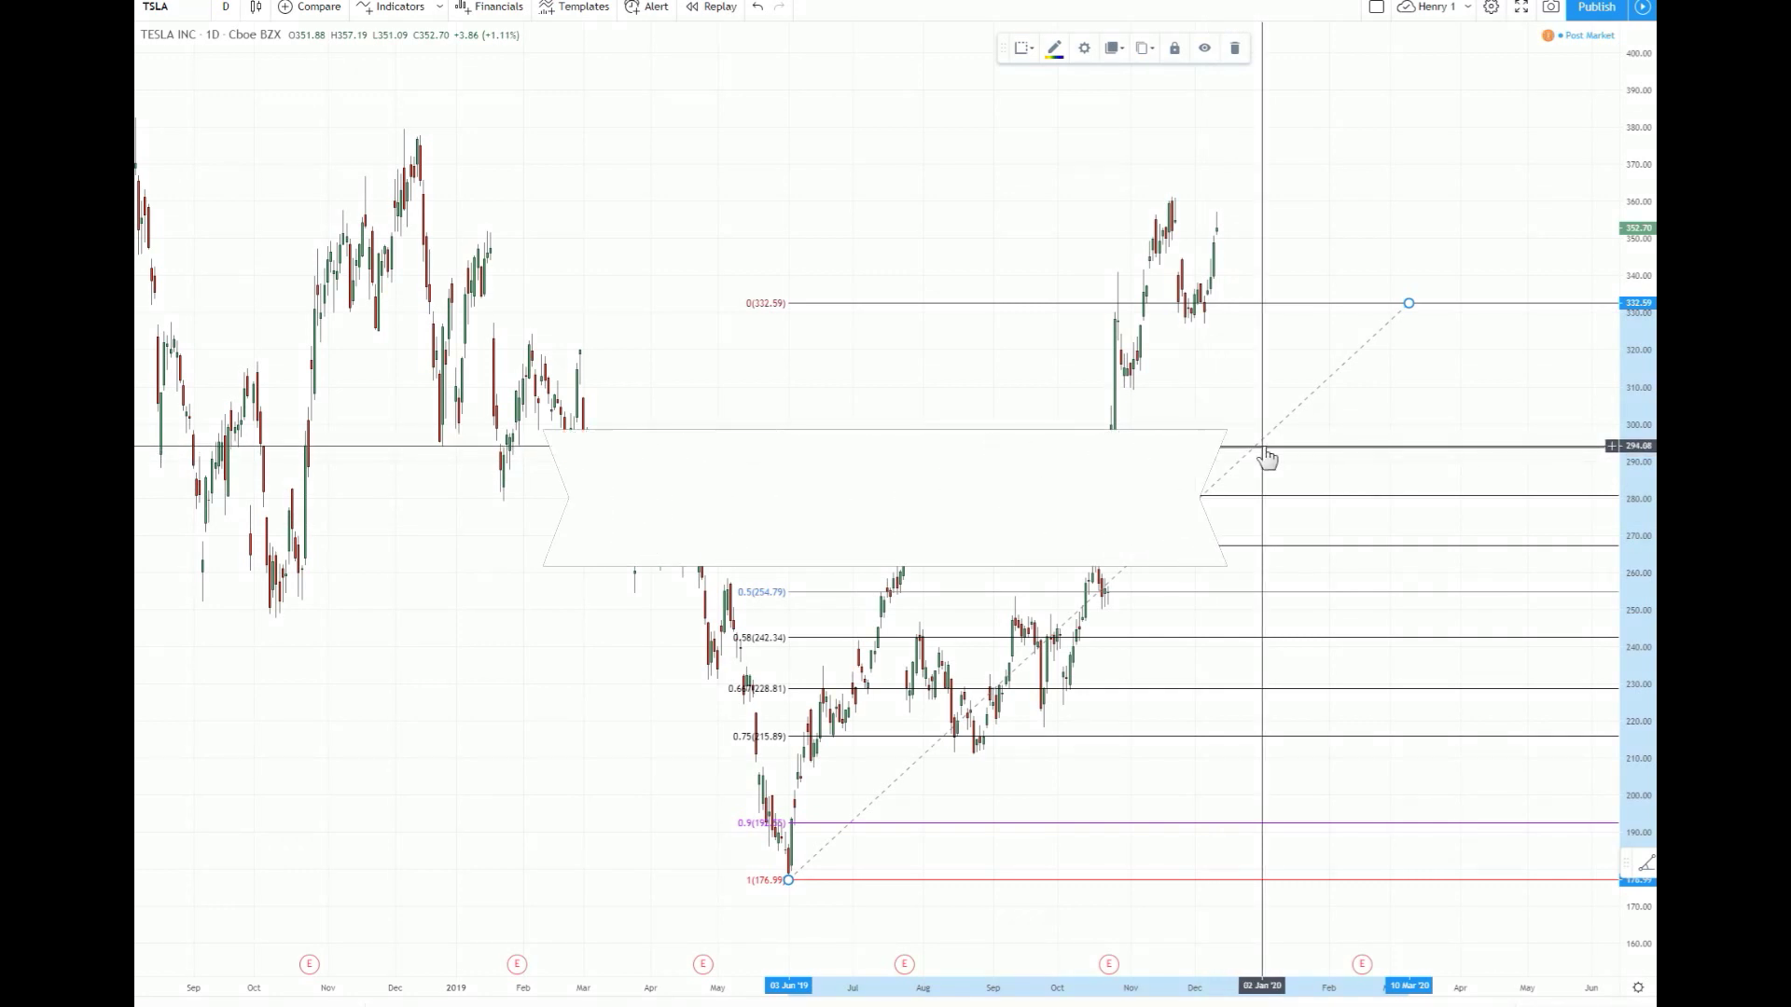
key("Delete")
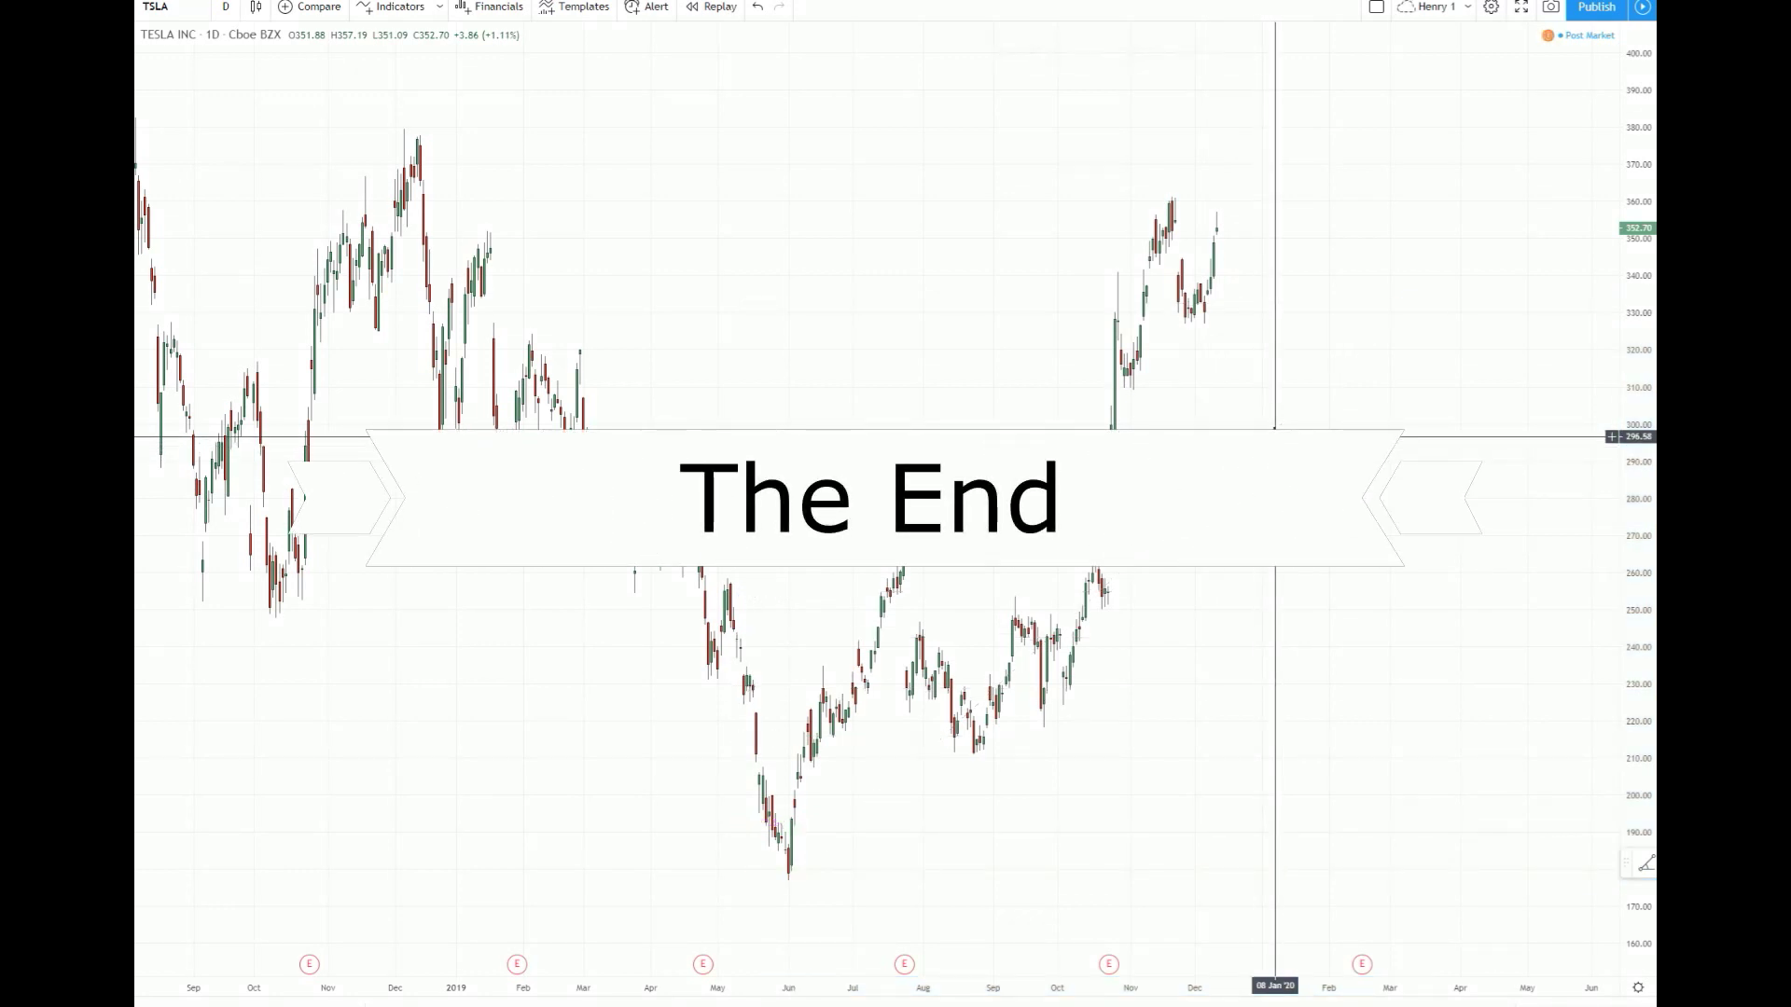